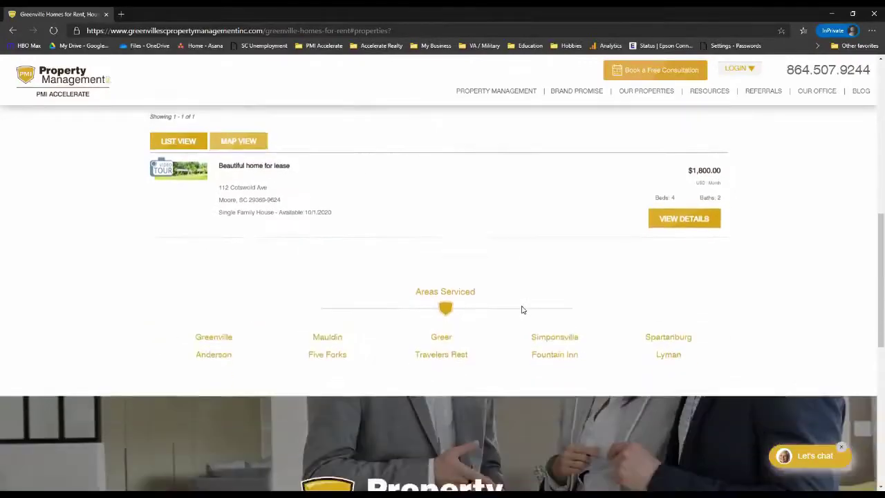
{"action": "scroll", "coordinate": [549, 306], "scroll_direction": "up", "scroll_amount": 1}
{"action": "left_click", "coordinate": [193, 197]}
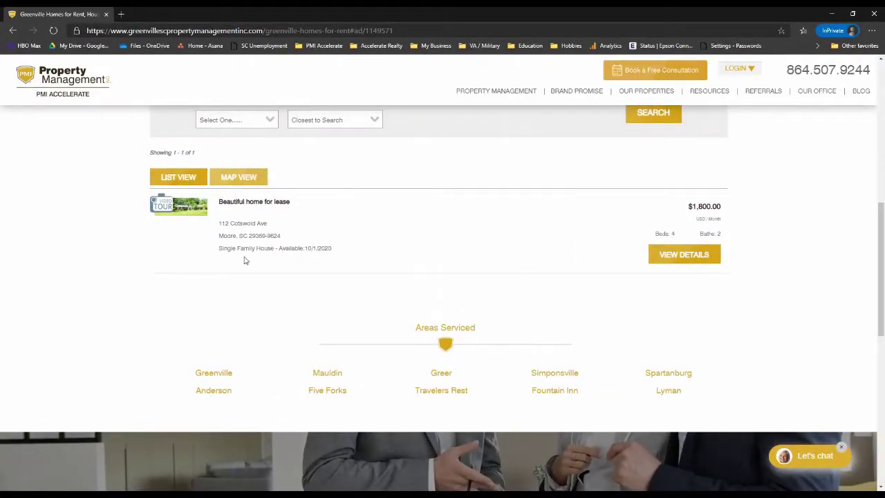
{"action": "scroll", "coordinate": [409, 316], "scroll_direction": "up", "scroll_amount": 2}
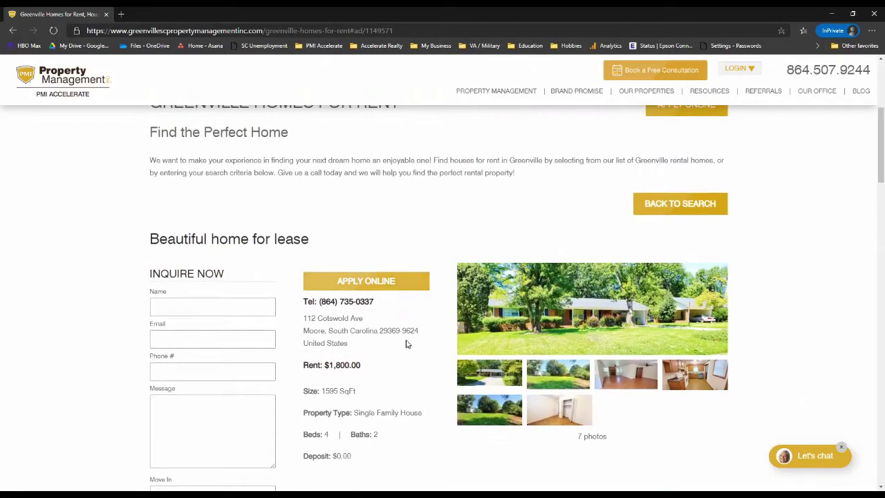
{"action": "scroll", "coordinate": [419, 350], "scroll_direction": "down", "scroll_amount": 2}
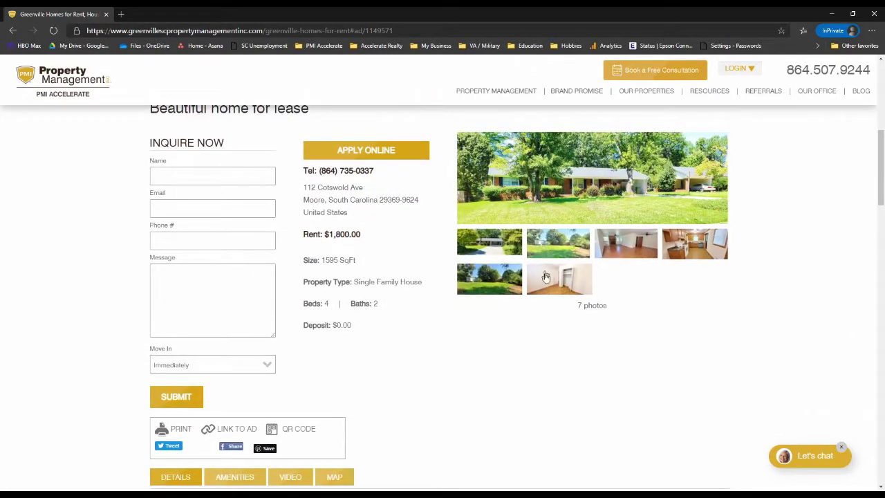
{"action": "scroll", "coordinate": [636, 285], "scroll_direction": "down", "scroll_amount": 3}
{"action": "scroll", "coordinate": [574, 291], "scroll_direction": "down", "scroll_amount": 5}
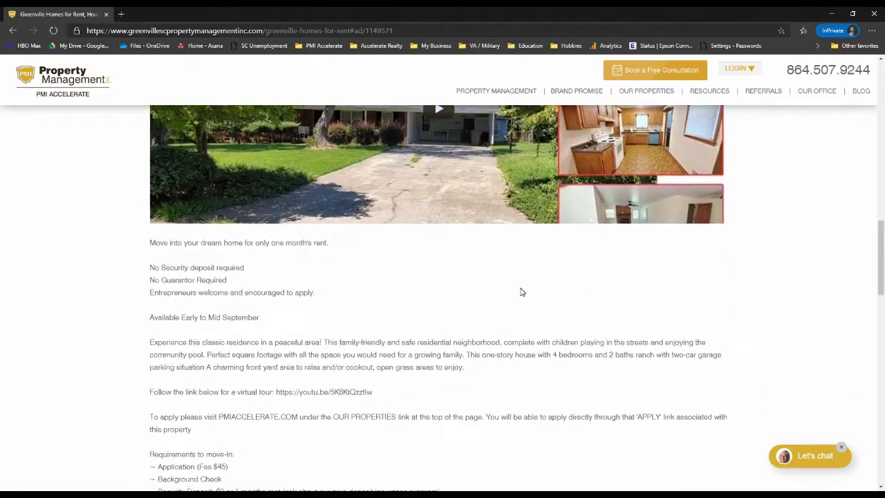
{"action": "scroll", "coordinate": [522, 294], "scroll_direction": "up", "scroll_amount": 3}
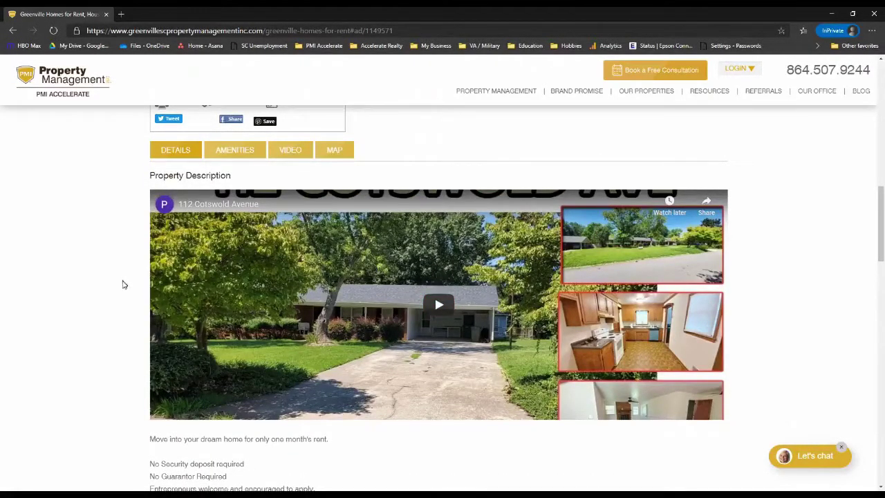
{"action": "scroll", "coordinate": [121, 298], "scroll_direction": "down", "scroll_amount": 15}
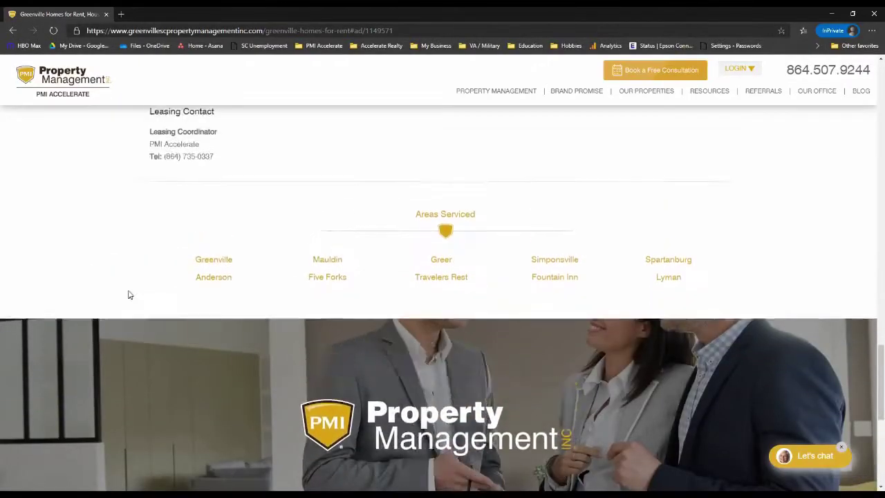
{"action": "scroll", "coordinate": [129, 292], "scroll_direction": "up", "scroll_amount": 15}
{"action": "scroll", "coordinate": [138, 292], "scroll_direction": "down", "scroll_amount": 2}
{"action": "scroll", "coordinate": [214, 344], "scroll_direction": "down", "scroll_amount": 2}
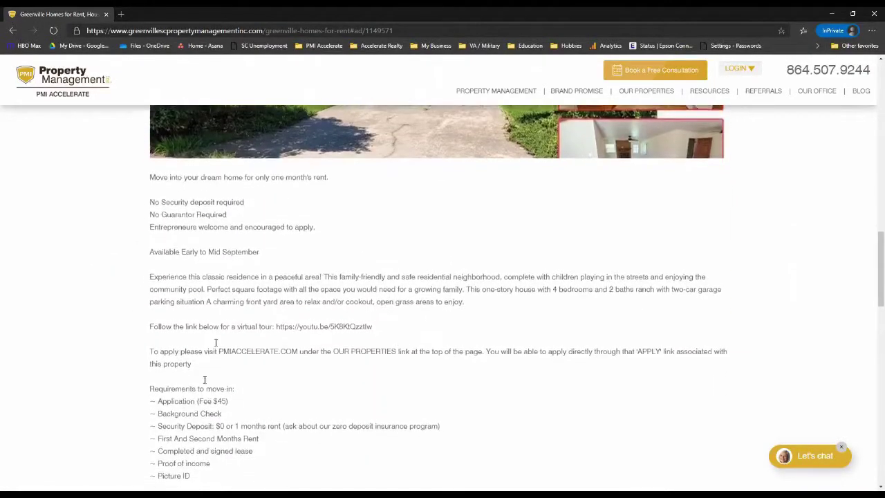
{"action": "scroll", "coordinate": [341, 332], "scroll_direction": "up", "scroll_amount": 9}
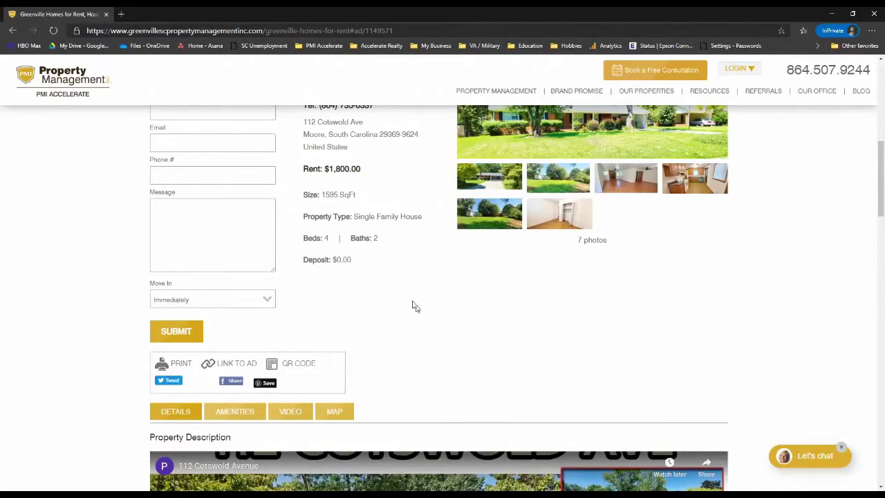
{"action": "scroll", "coordinate": [412, 308], "scroll_direction": "up", "scroll_amount": 3}
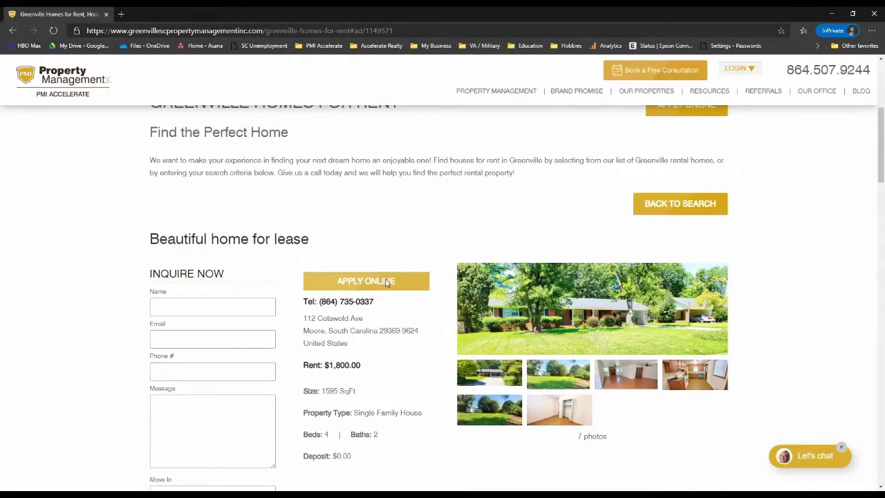
Start the online application and set the desired move-in date to 09/30/2020.
{"action": "left_click", "coordinate": [386, 283]}
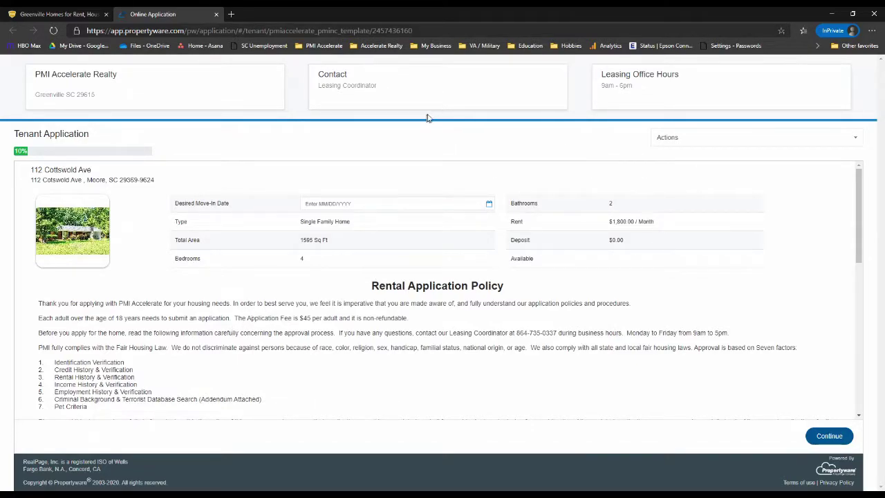
{"action": "left_click", "coordinate": [356, 203]}
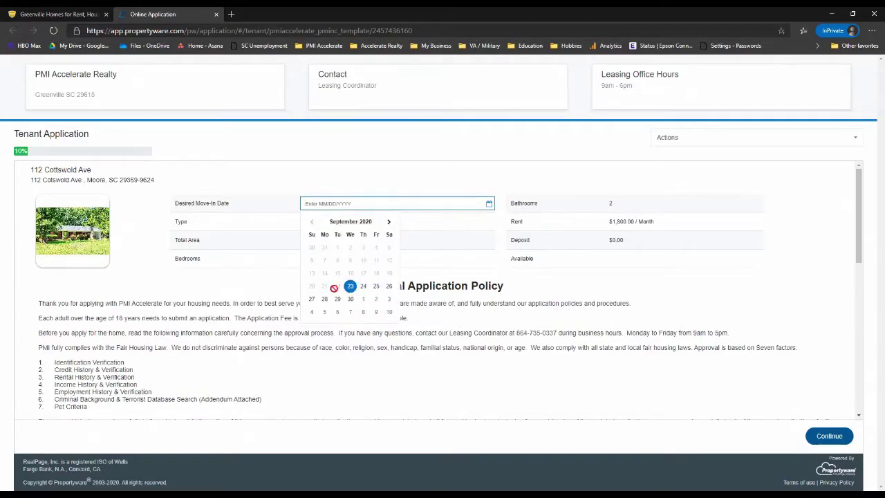
{"action": "left_click", "coordinate": [351, 300]}
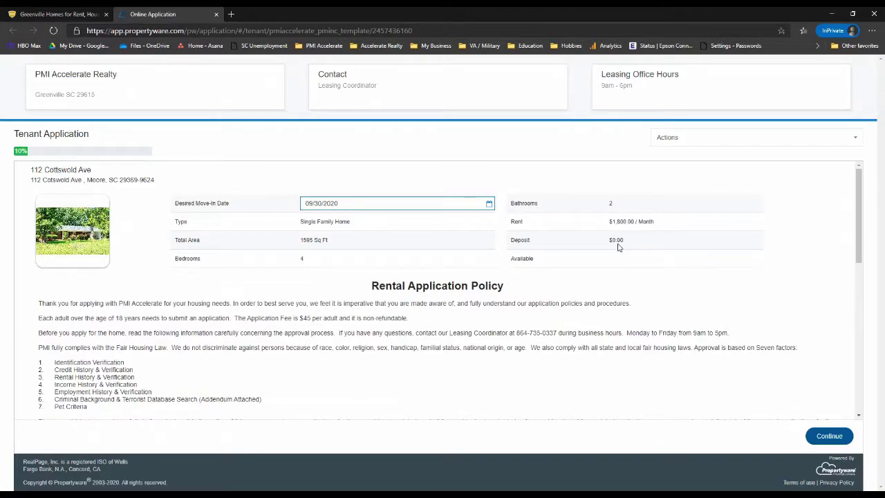
Review the $0.00 deposit amount and the rental application policy.
{"action": "left_click_drag", "start_coordinate": [592, 242], "coordinate": [627, 243]}
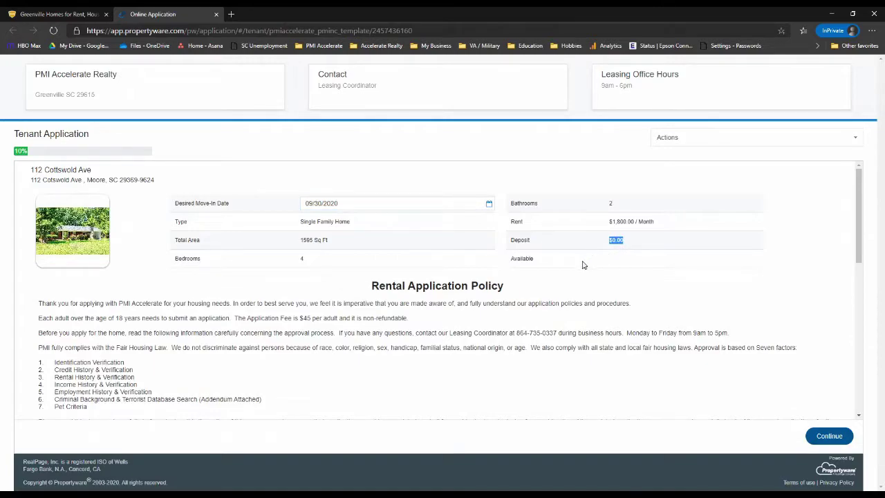
{"action": "left_click", "coordinate": [537, 265]}
{"action": "scroll", "coordinate": [319, 297], "scroll_direction": "down", "scroll_amount": 1}
{"action": "left_click_drag", "start_coordinate": [267, 275], "coordinate": [311, 365]}
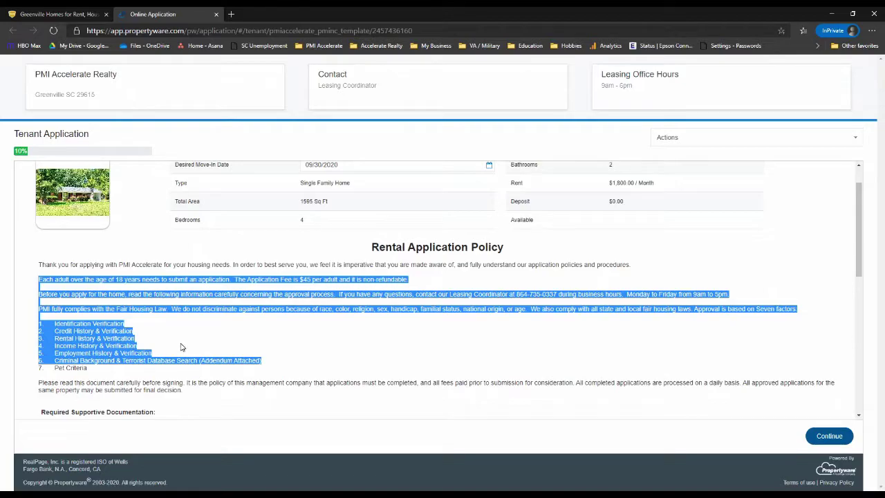
{"action": "left_click", "coordinate": [179, 346]}
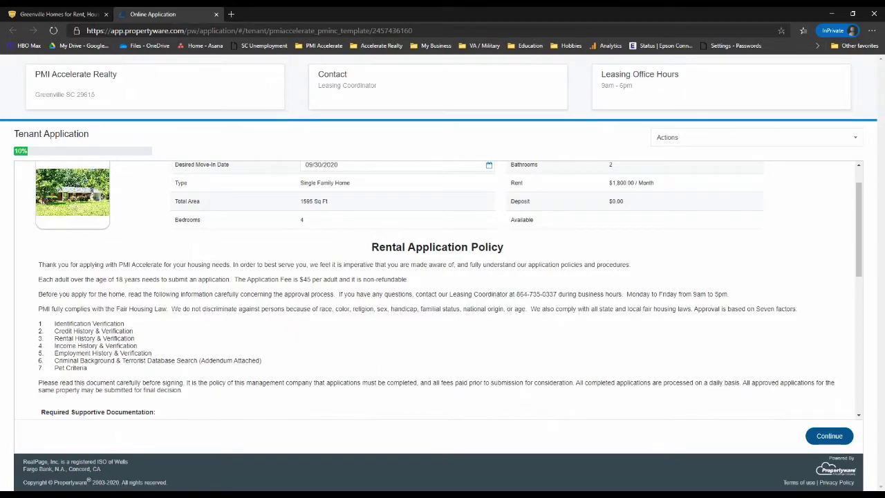
{"action": "scroll", "coordinate": [306, 310], "scroll_direction": "down", "scroll_amount": 3}
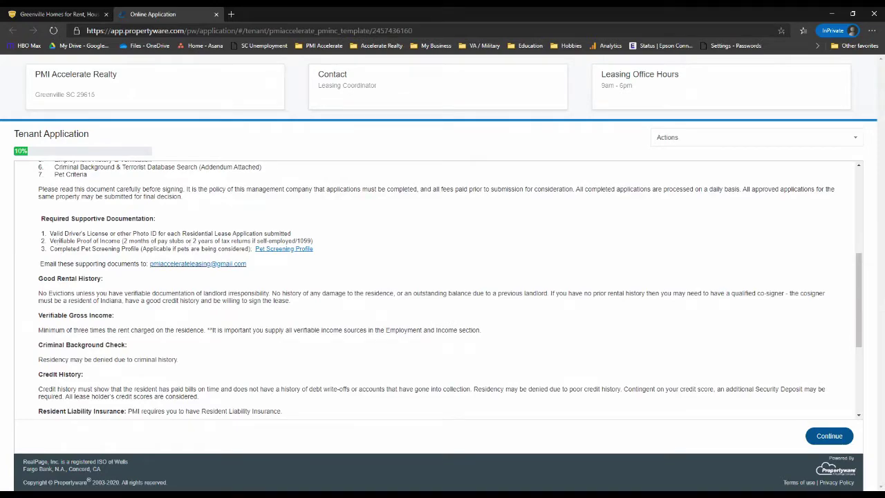
{"action": "left_click_drag", "start_coordinate": [52, 236], "coordinate": [83, 251]}
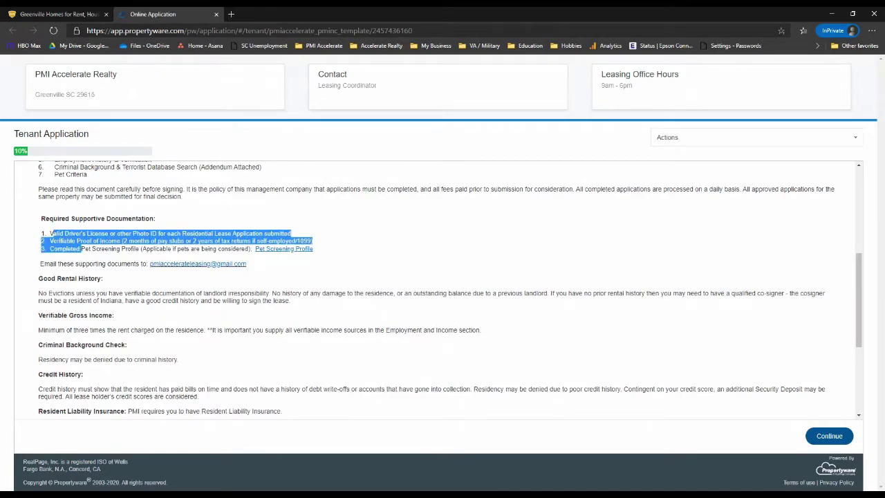
{"action": "left_click", "coordinate": [83, 251]}
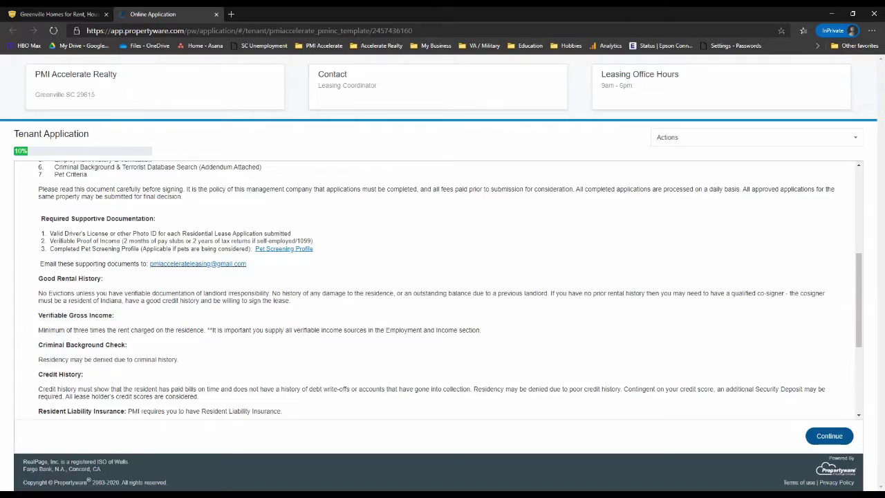
{"action": "left_click_drag", "start_coordinate": [83, 248], "coordinate": [154, 240]}
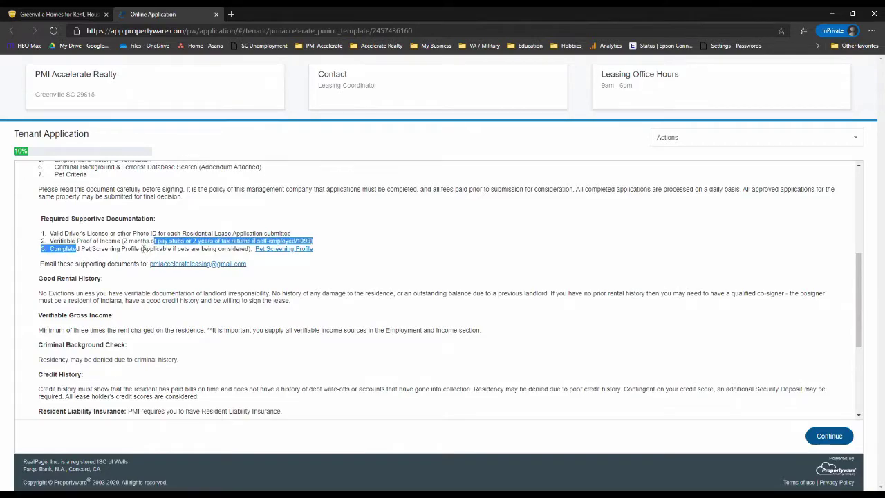
{"action": "scroll", "coordinate": [145, 247], "scroll_direction": "down", "scroll_amount": 1}
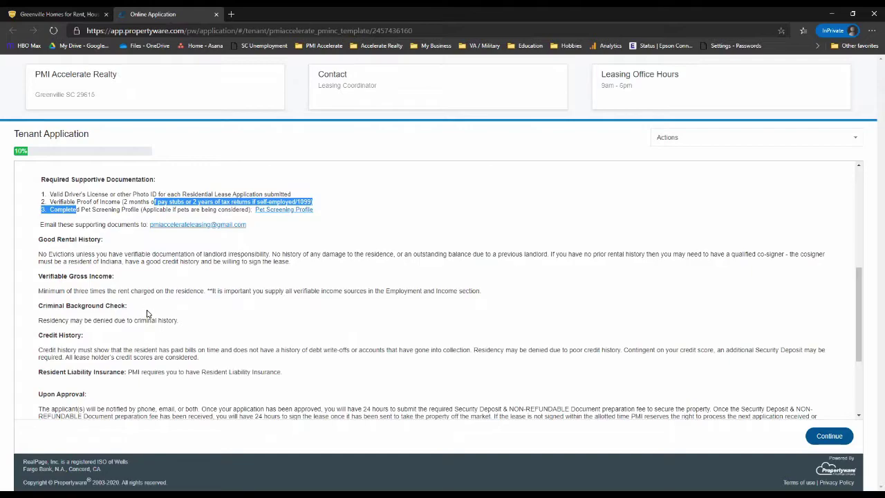
{"action": "scroll", "coordinate": [147, 315], "scroll_direction": "down", "scroll_amount": 2}
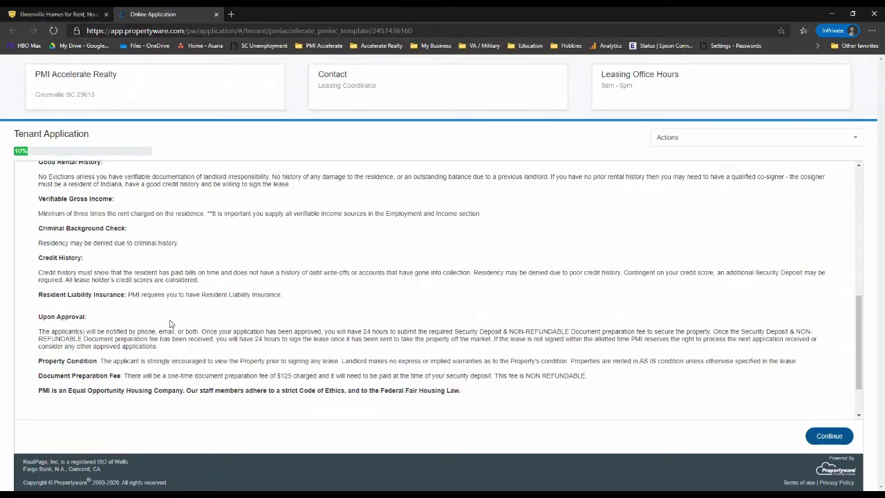
{"action": "scroll", "coordinate": [172, 323], "scroll_direction": "down", "scroll_amount": 2}
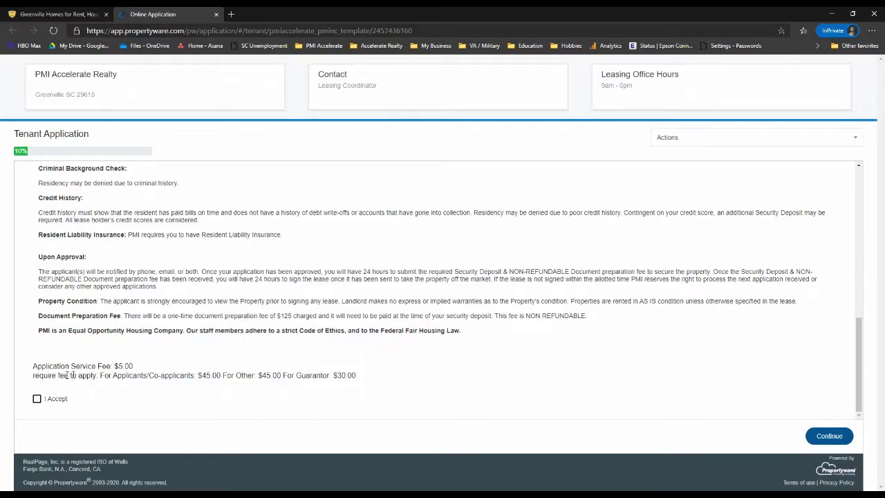
{"action": "left_click_drag", "start_coordinate": [113, 367], "coordinate": [135, 371]}
{"action": "left_click_drag", "start_coordinate": [200, 376], "coordinate": [236, 375]}
Accept the application terms and continue to the applicant details form.
{"action": "left_click", "coordinate": [37, 404]}
{"action": "left_click", "coordinate": [37, 400]}
{"action": "left_click", "coordinate": [829, 437]}
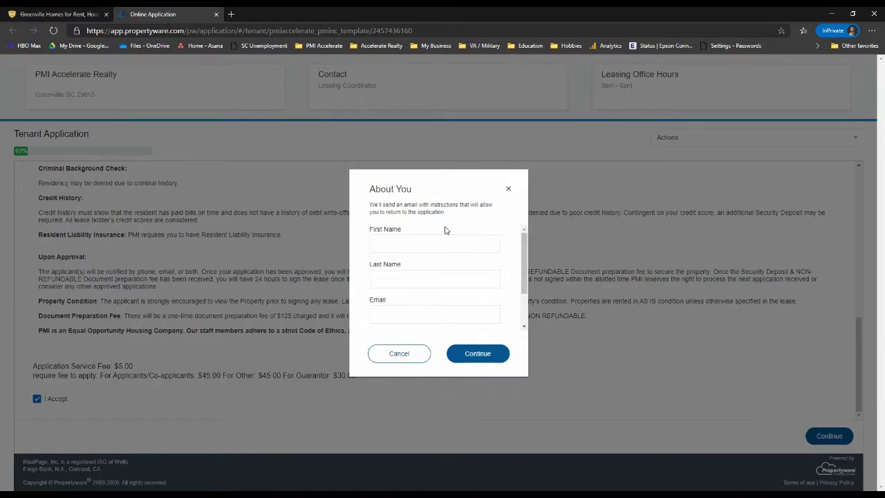
Enter the applicant's first and last name and e-mail twice, then submit.
{"action": "left_click", "coordinate": [436, 245]}
{"action": "key", "text": "Tab"}
{"action": "type", "text": "Lee"}
{"action": "key", "text": "Tab"}
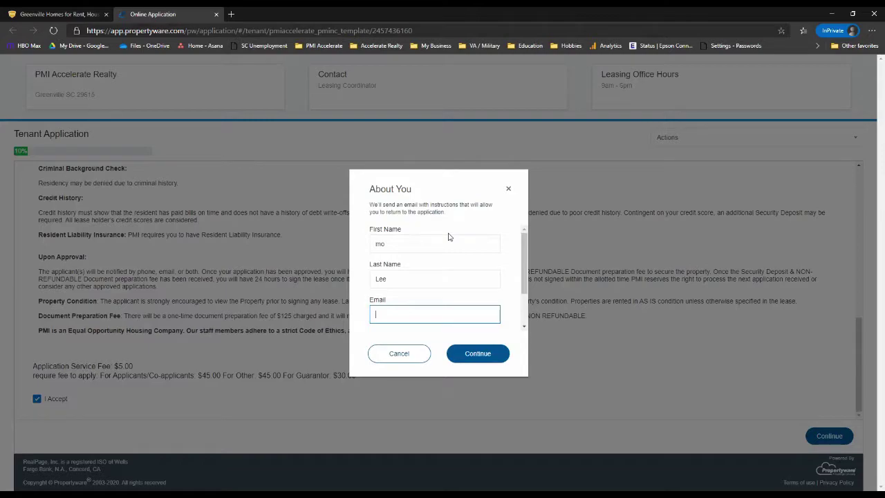
{"action": "key", "text": "Tab"}
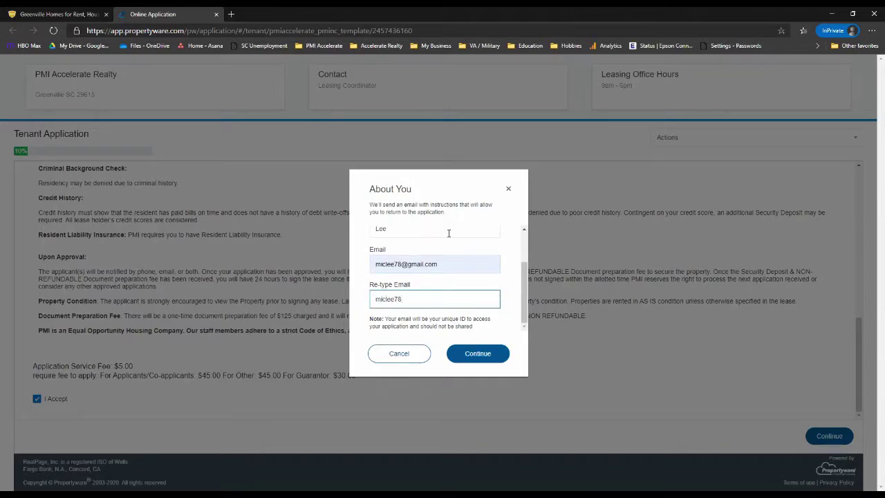
{"action": "key", "text": "Tab"}
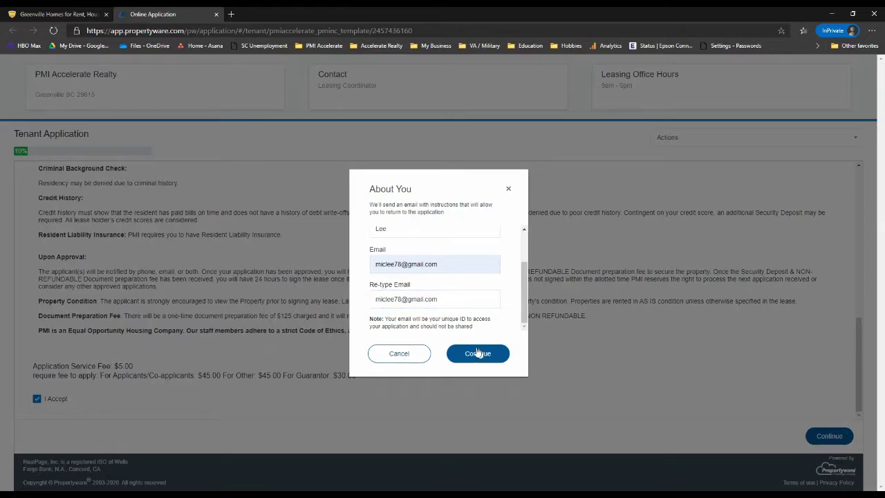
{"action": "left_click", "coordinate": [479, 353]}
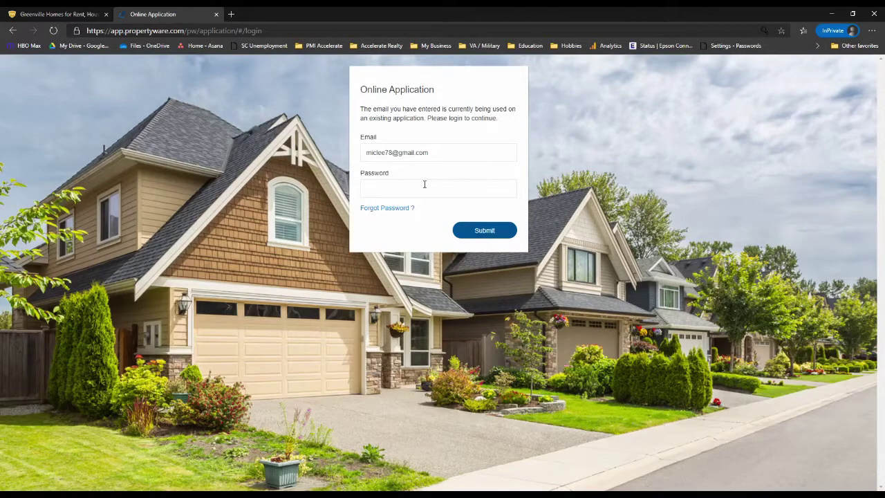
Log back in to the existing online application with the account password.
{"action": "left_click", "coordinate": [426, 189]}
{"action": "type", "text": "••"}
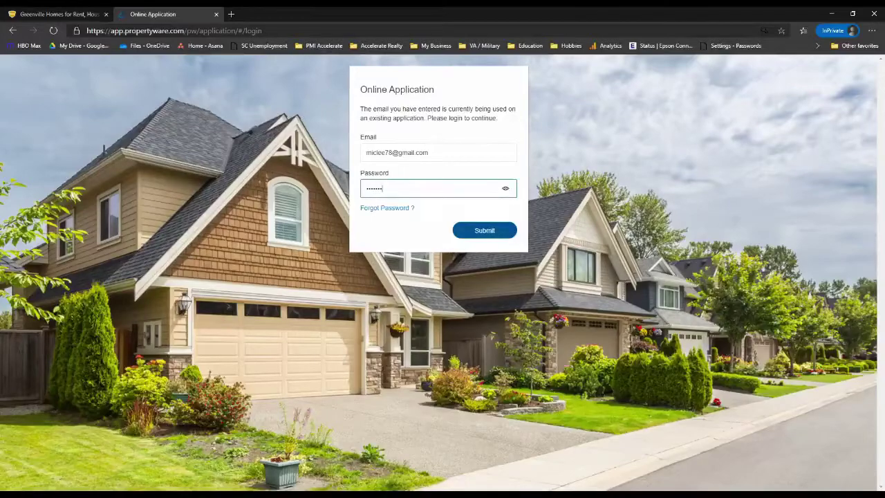
{"action": "key", "text": "Return"}
{"action": "key", "text": "Return"}
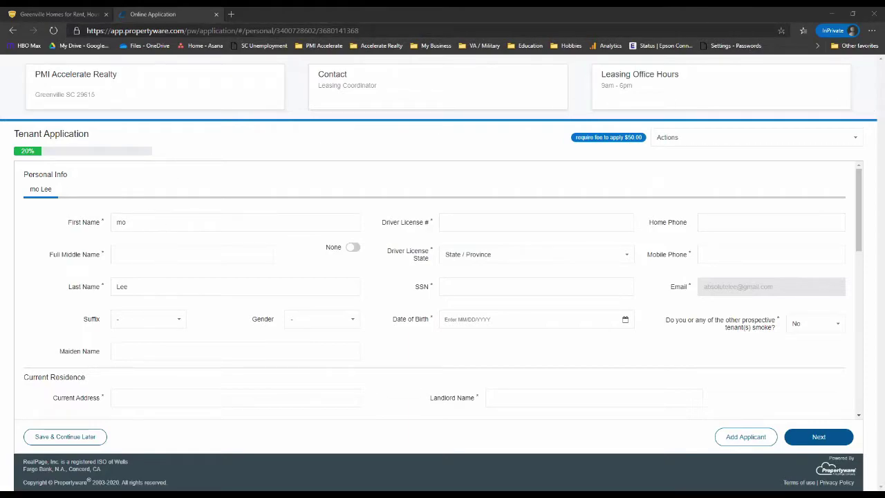
Check the name fields, toggling the no-middle-name option on and back off.
{"action": "left_click", "coordinate": [164, 227]}
{"action": "left_click", "coordinate": [188, 284]}
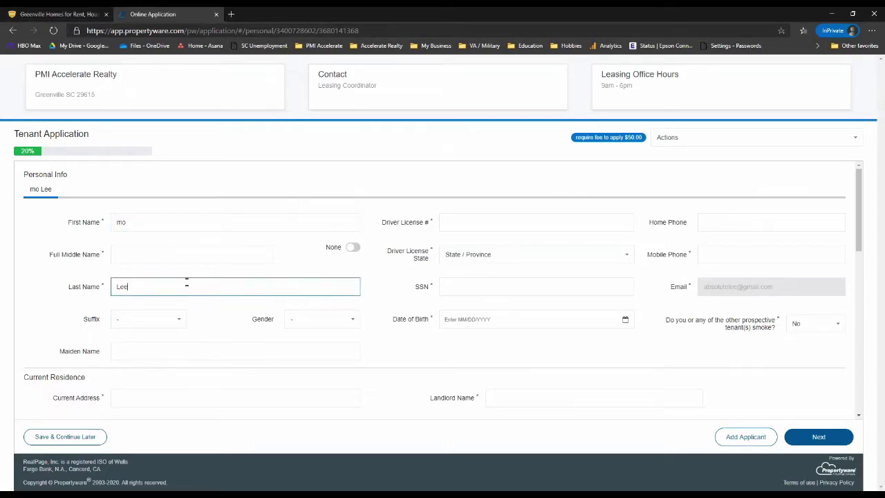
{"action": "left_click", "coordinate": [179, 255]}
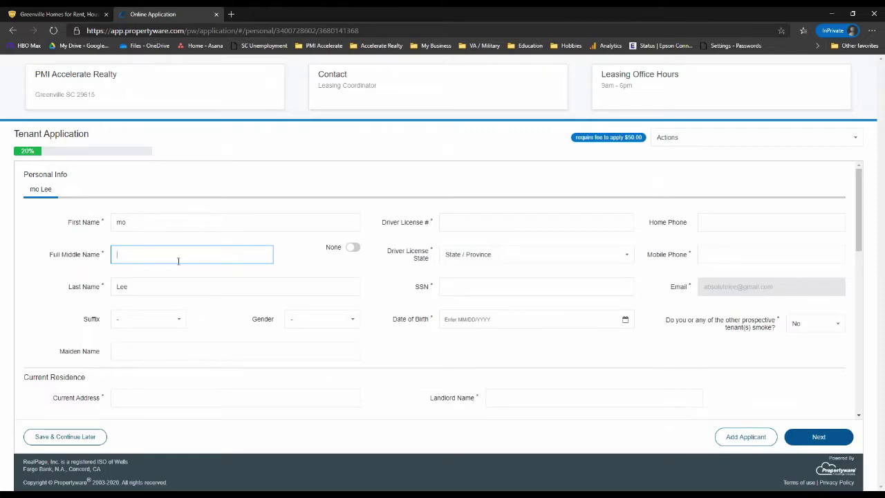
{"action": "left_click", "coordinate": [352, 248]}
{"action": "left_click", "coordinate": [351, 248]}
Leave Driver License, State, SSN, Mobile Phone and Home Phone blank.
{"action": "left_click", "coordinate": [492, 226]}
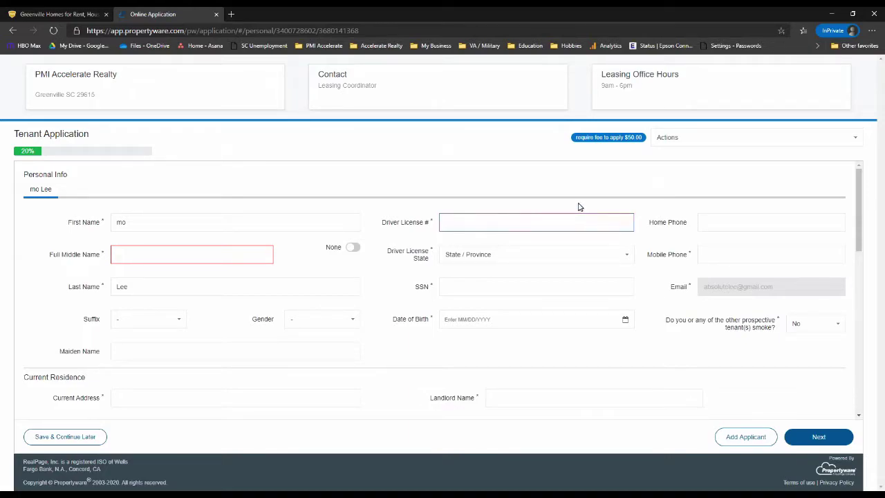
{"action": "left_click", "coordinate": [467, 260]}
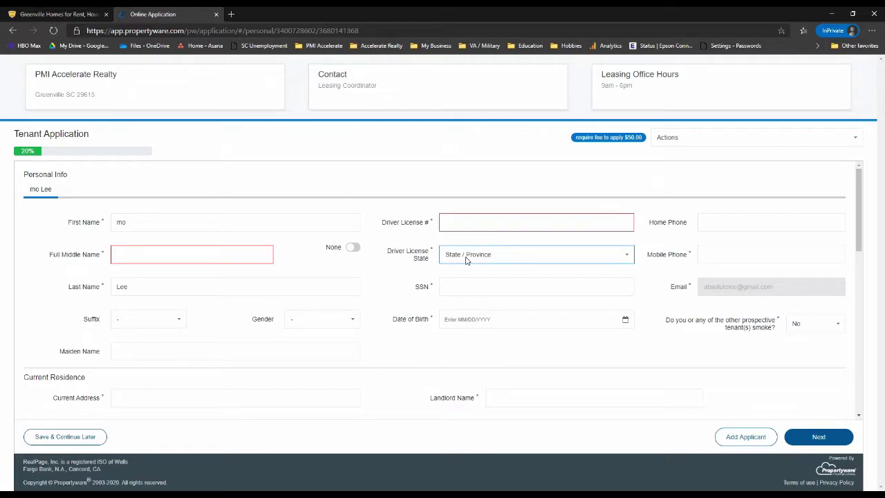
{"action": "left_click", "coordinate": [480, 286]}
{"action": "left_click", "coordinate": [462, 274]}
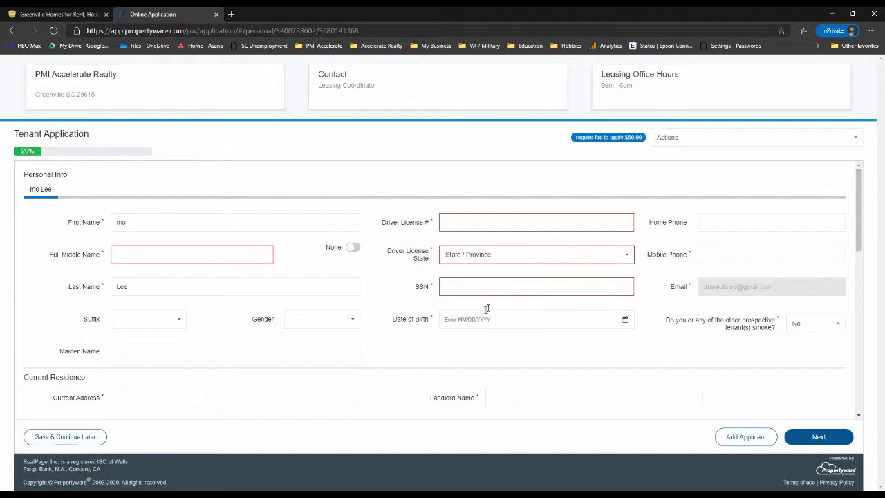
{"action": "left_click", "coordinate": [723, 255]}
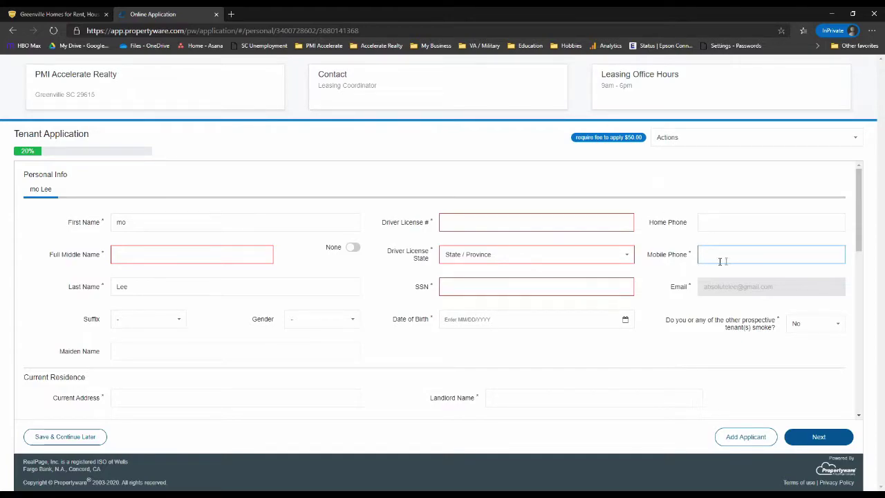
{"action": "left_click", "coordinate": [679, 276]}
{"action": "left_click", "coordinate": [708, 228]}
{"action": "left_click", "coordinate": [681, 253]}
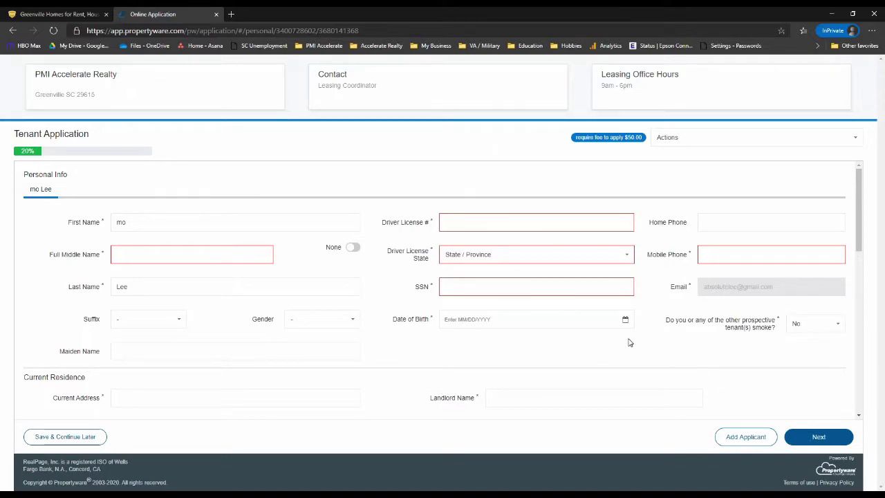
Leave Date of Birth and Current Address empty so they get flagged.
{"action": "left_click", "coordinate": [508, 325]}
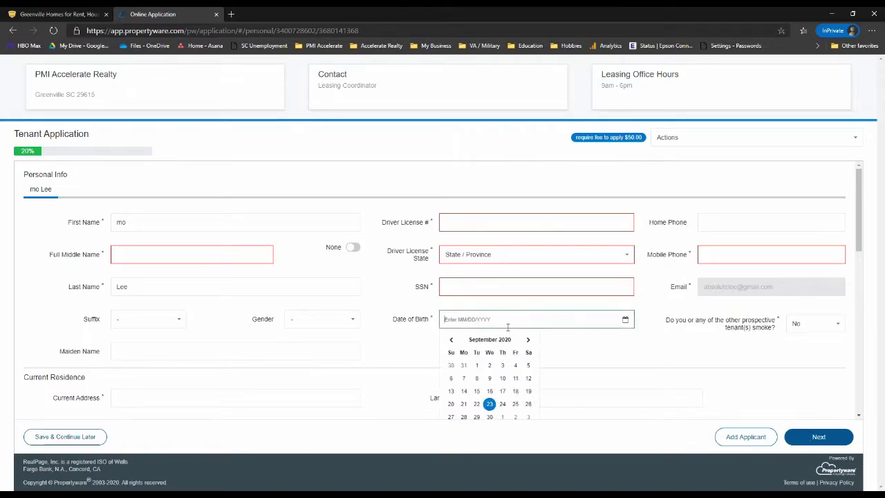
{"action": "left_click", "coordinate": [560, 349]}
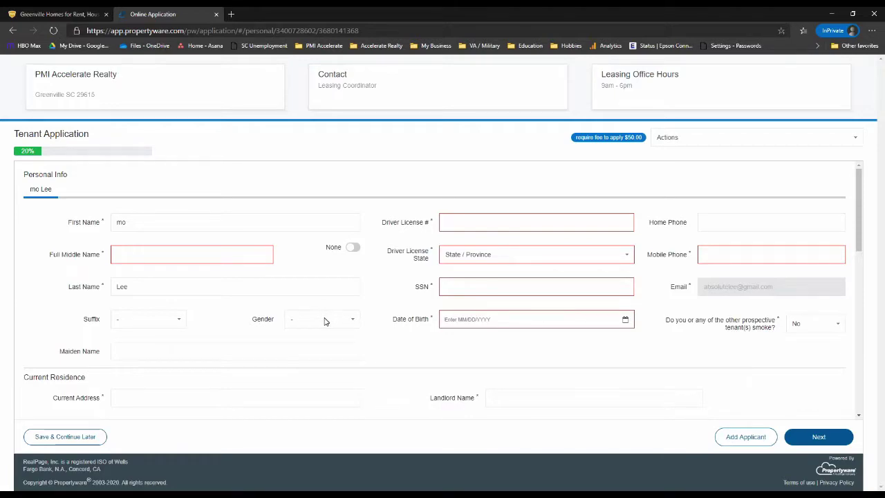
{"action": "scroll", "coordinate": [325, 320], "scroll_direction": "down", "scroll_amount": 1}
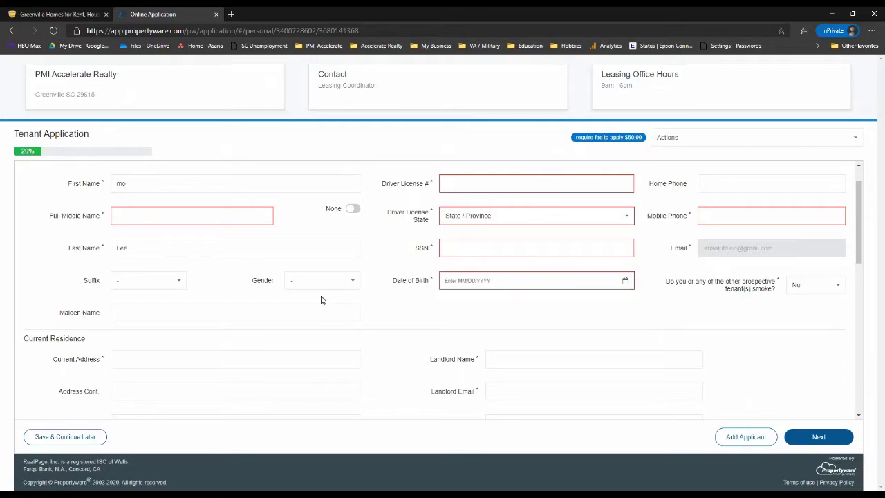
{"action": "scroll", "coordinate": [320, 357], "scroll_direction": "down", "scroll_amount": 2}
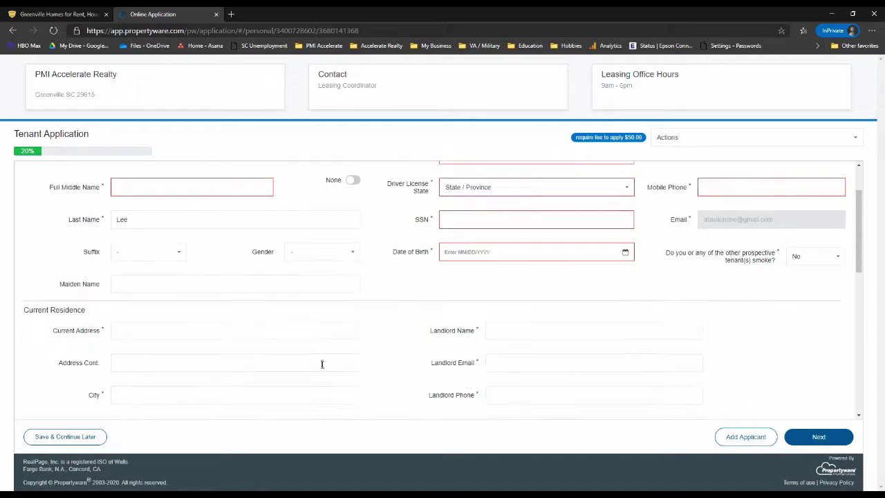
{"action": "left_click", "coordinate": [202, 244]}
{"action": "left_click", "coordinate": [379, 265]}
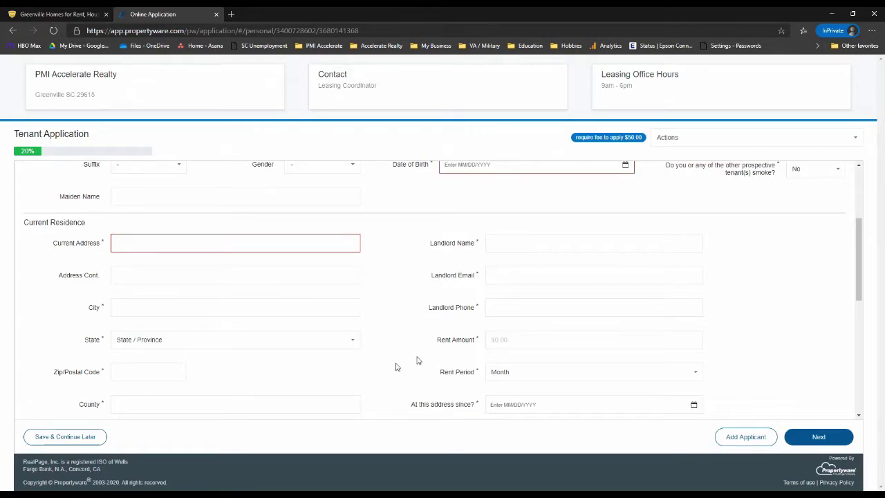
{"action": "scroll", "coordinate": [424, 341], "scroll_direction": "down", "scroll_amount": 1}
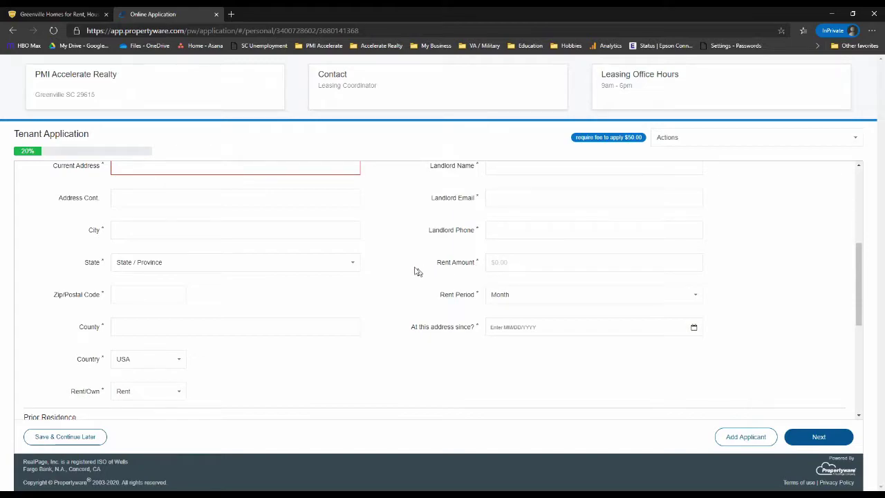
Set the rent period to Year and the current residence to Own.
{"action": "left_click", "coordinate": [507, 296]}
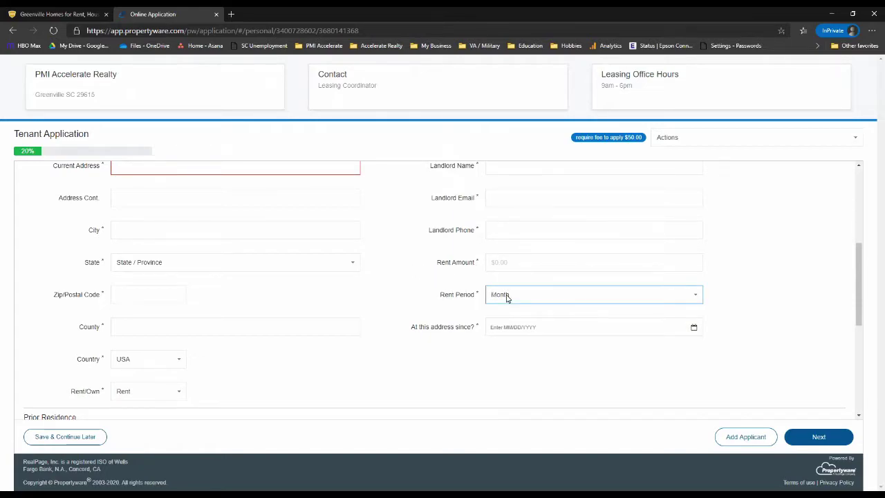
{"action": "left_click", "coordinate": [509, 338]}
{"action": "left_click", "coordinate": [400, 308]}
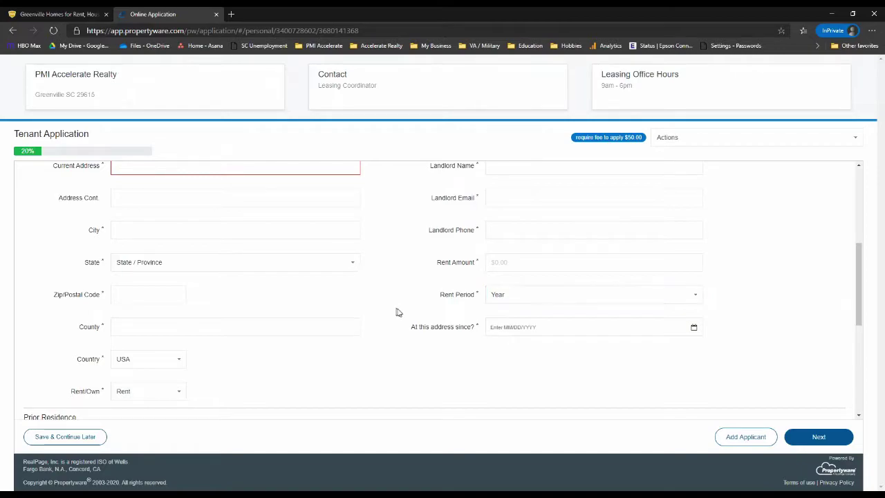
{"action": "scroll", "coordinate": [407, 327], "scroll_direction": "down", "scroll_amount": 2}
{"action": "scroll", "coordinate": [438, 302], "scroll_direction": "down", "scroll_amount": 1}
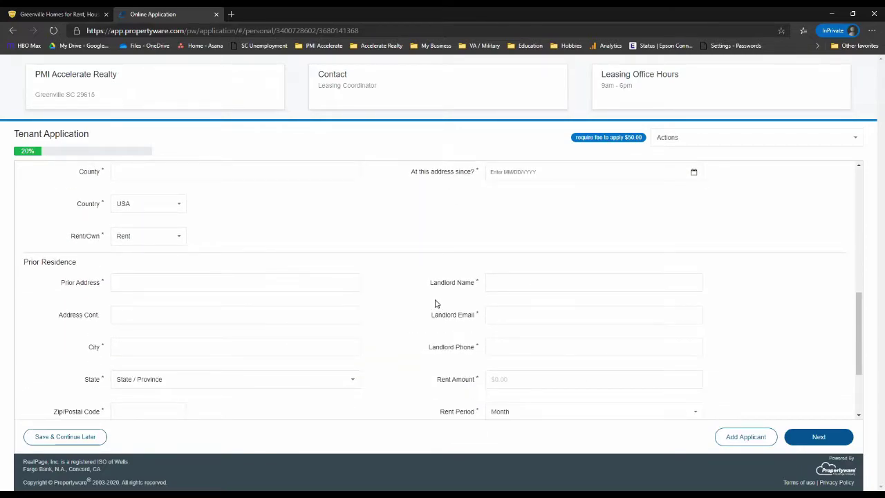
{"action": "scroll", "coordinate": [434, 305], "scroll_direction": "down", "scroll_amount": 1}
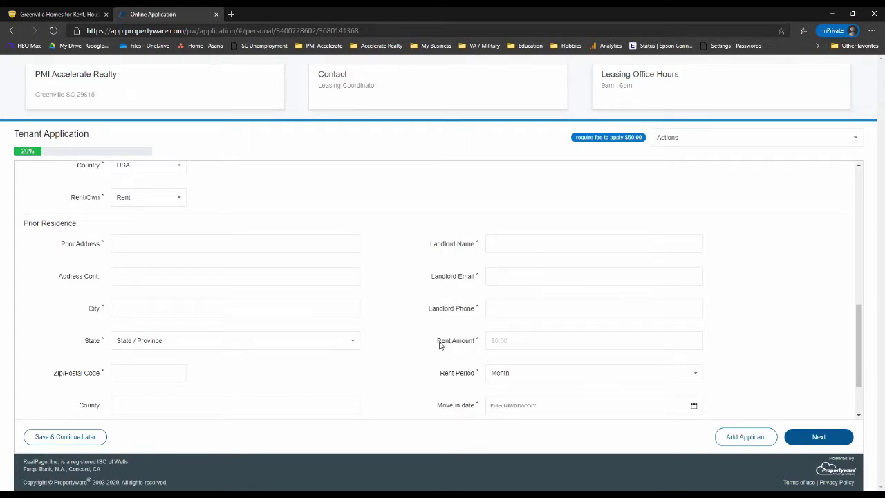
{"action": "scroll", "coordinate": [445, 342], "scroll_direction": "up", "scroll_amount": 3}
{"action": "scroll", "coordinate": [196, 374], "scroll_direction": "down", "scroll_amount": 1}
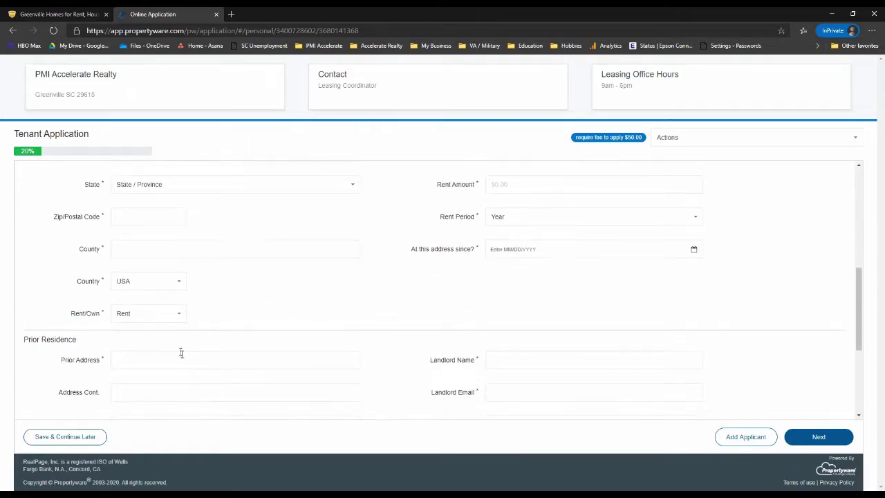
{"action": "left_click", "coordinate": [180, 316]}
Keep the prior residence set to Rent after briefly switching it to Own.
{"action": "scroll", "coordinate": [519, 325], "scroll_direction": "up", "scroll_amount": 3}
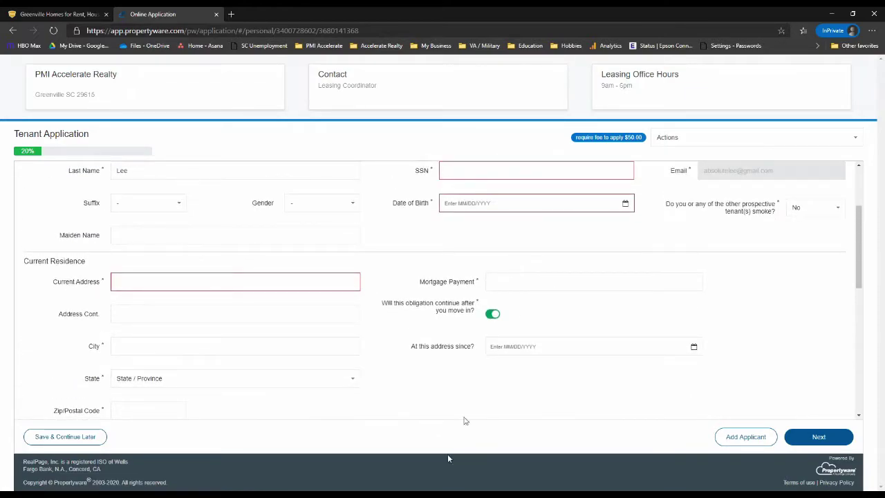
{"action": "scroll", "coordinate": [454, 342], "scroll_direction": "down", "scroll_amount": 2}
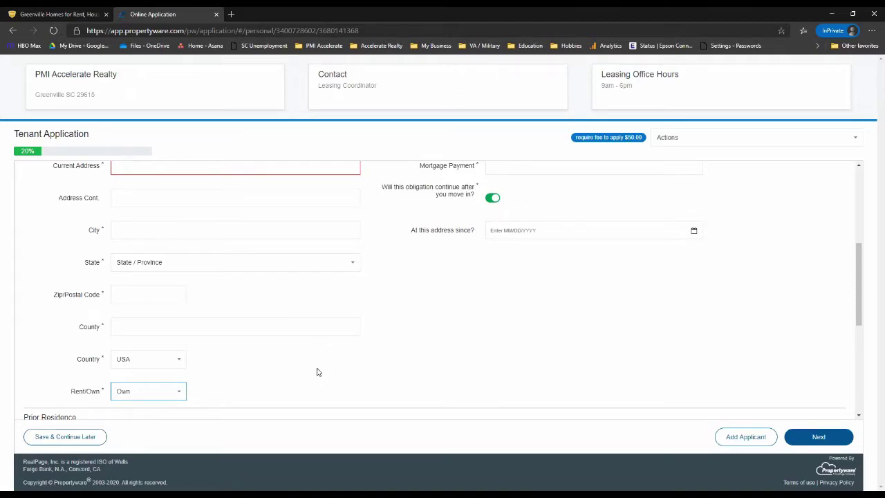
{"action": "scroll", "coordinate": [316, 326], "scroll_direction": "down", "scroll_amount": 1}
{"action": "scroll", "coordinate": [227, 350], "scroll_direction": "down", "scroll_amount": 5}
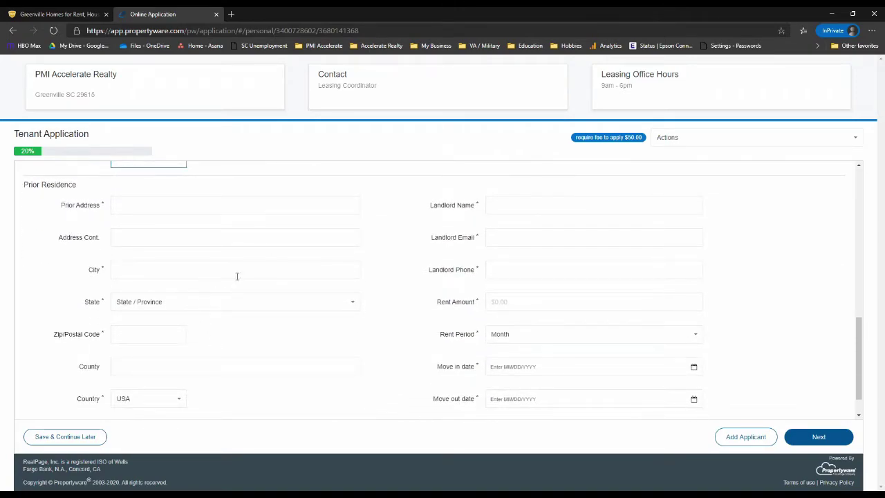
{"action": "scroll", "coordinate": [249, 363], "scroll_direction": "down", "scroll_amount": 1}
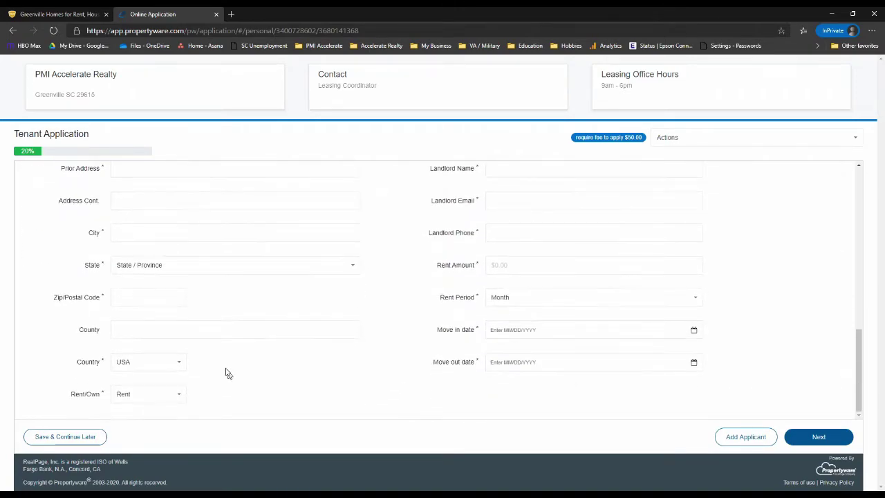
{"action": "left_click", "coordinate": [171, 398]}
{"action": "left_click", "coordinate": [167, 437]}
{"action": "left_click", "coordinate": [181, 398]}
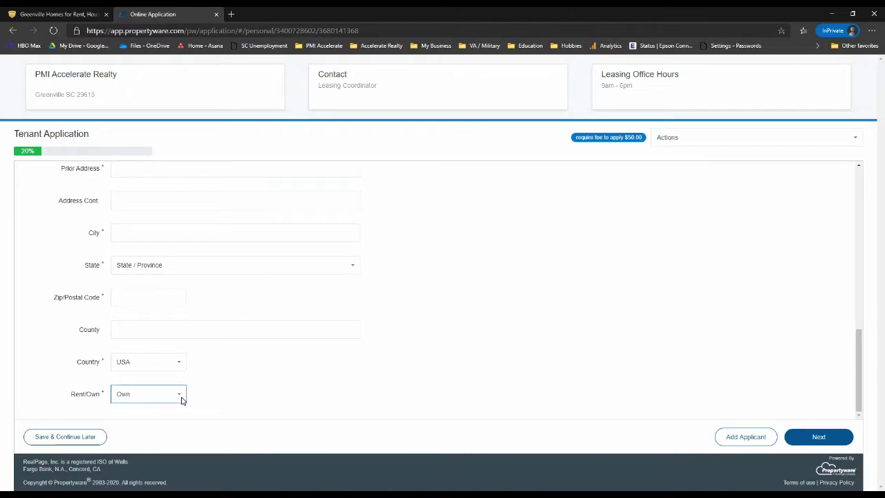
{"action": "left_click", "coordinate": [178, 419]}
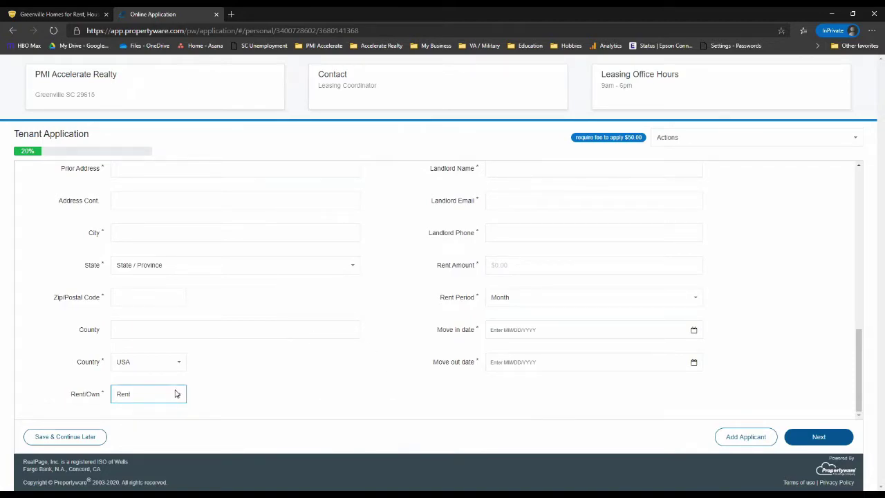
{"action": "left_click", "coordinate": [307, 371]}
{"action": "scroll", "coordinate": [357, 346], "scroll_direction": "up", "scroll_amount": 1}
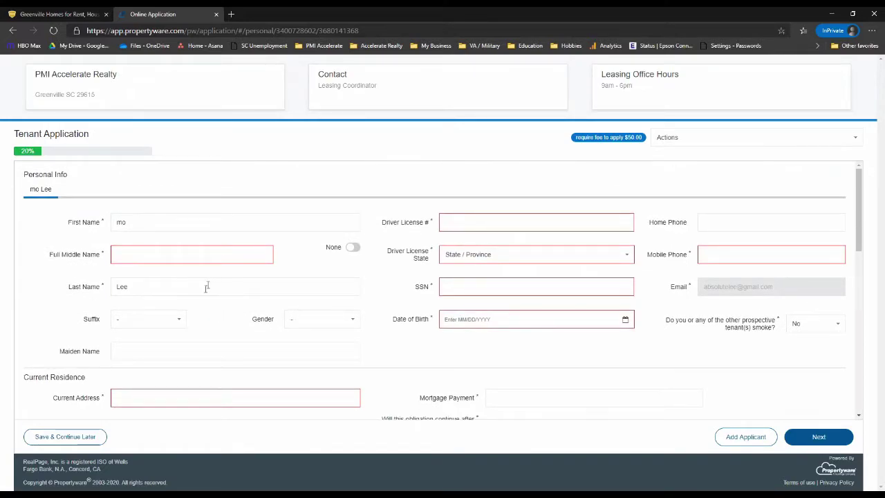
{"action": "left_click", "coordinate": [739, 439]}
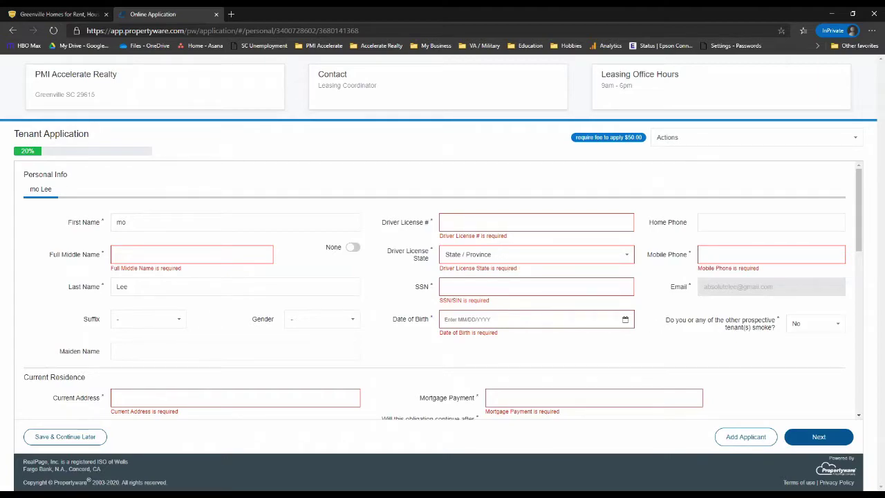
{"action": "scroll", "coordinate": [438, 290], "scroll_direction": "down", "scroll_amount": 10}
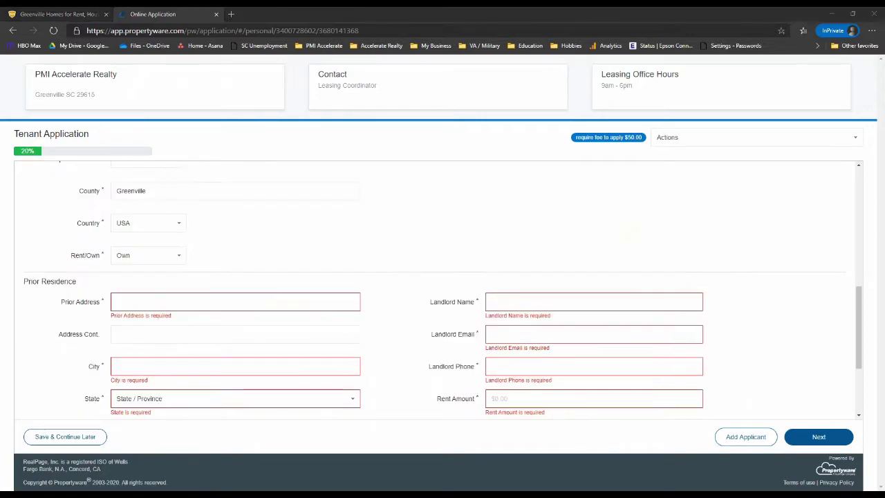
{"action": "scroll", "coordinate": [395, 246], "scroll_direction": "up", "scroll_amount": 5}
{"action": "scroll", "coordinate": [567, 325], "scroll_direction": "down", "scroll_amount": 5}
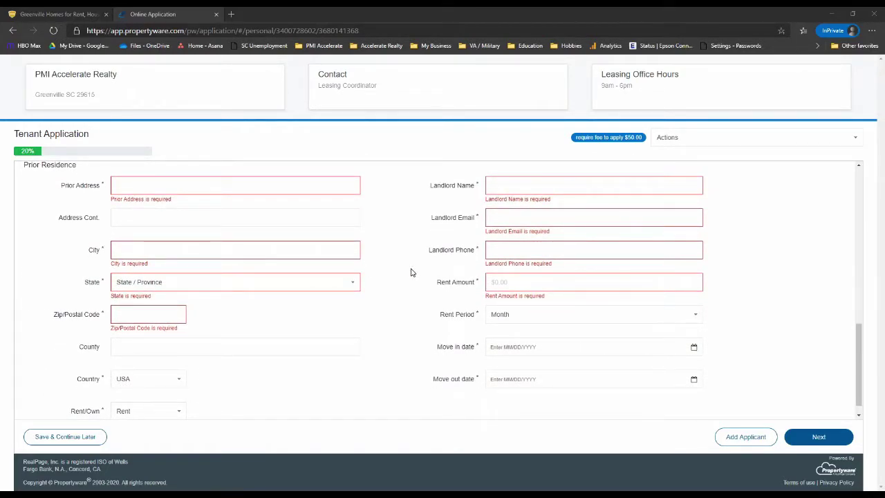
{"action": "scroll", "coordinate": [415, 251], "scroll_direction": "up", "scroll_amount": 2}
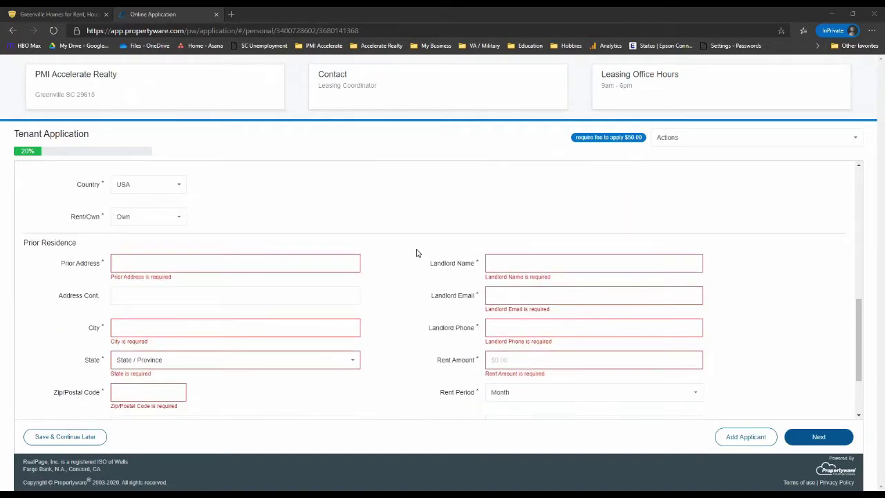
{"action": "scroll", "coordinate": [411, 249], "scroll_direction": "down", "scroll_amount": 1}
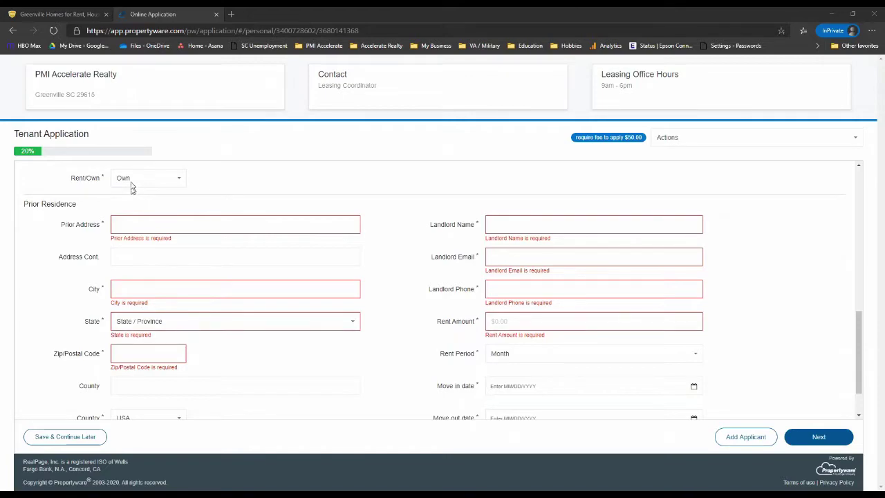
{"action": "scroll", "coordinate": [197, 216], "scroll_direction": "up", "scroll_amount": 3}
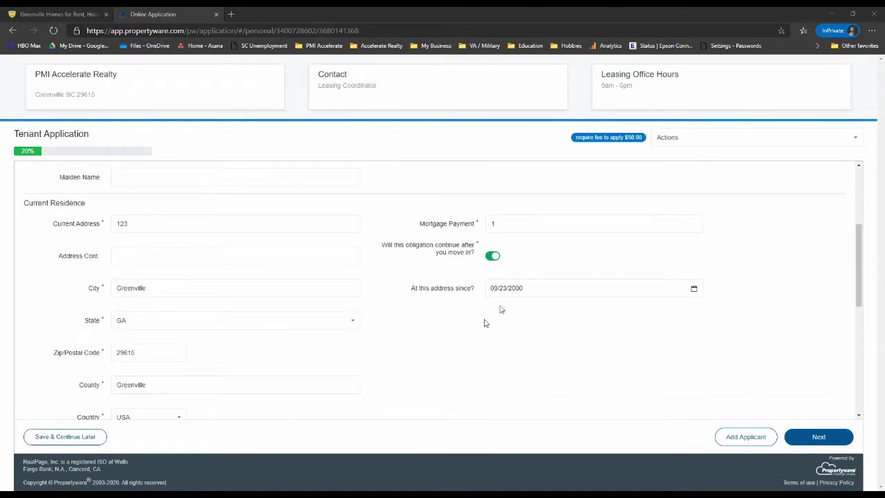
{"action": "scroll", "coordinate": [331, 222], "scroll_direction": "down", "scroll_amount": 3}
{"action": "scroll", "coordinate": [348, 253], "scroll_direction": "down", "scroll_amount": 1}
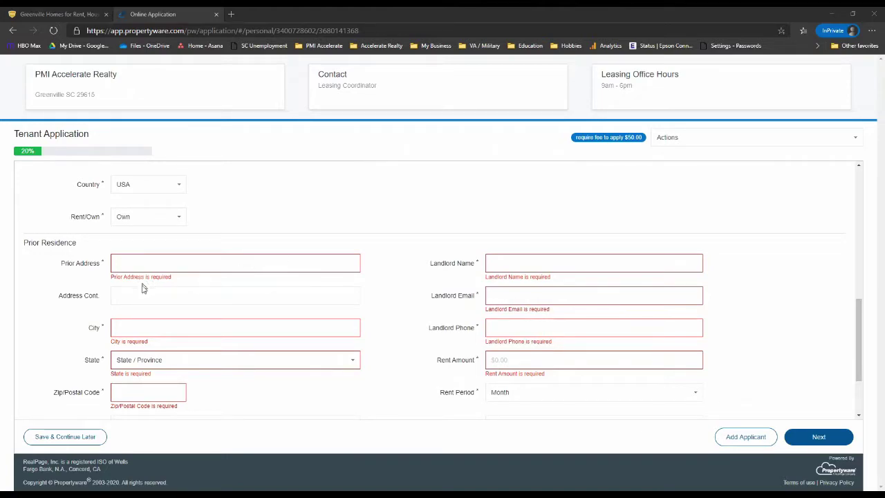
Enter prior address 'na' in Greenville, SC, zip 29655.
{"action": "left_click", "coordinate": [190, 258]}
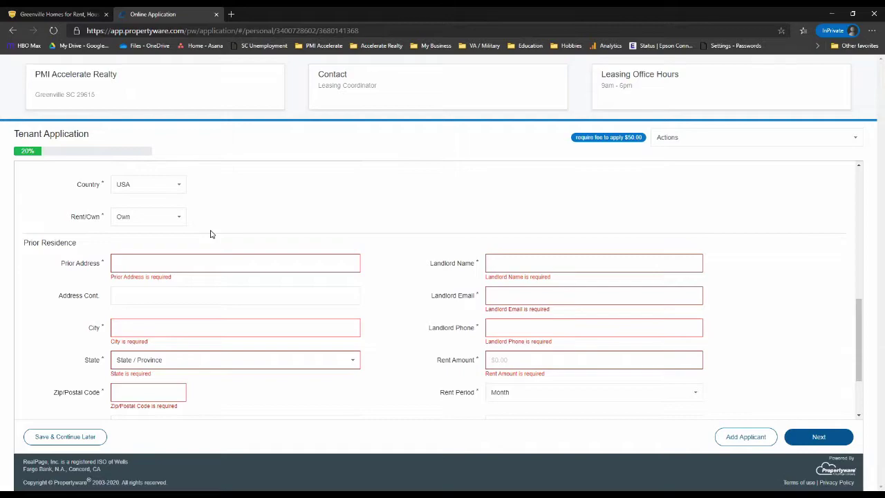
{"action": "type", "text": "na"}
{"action": "key", "text": "Tab"}
{"action": "key", "text": "Tab"}
{"action": "key", "text": "Tab"}
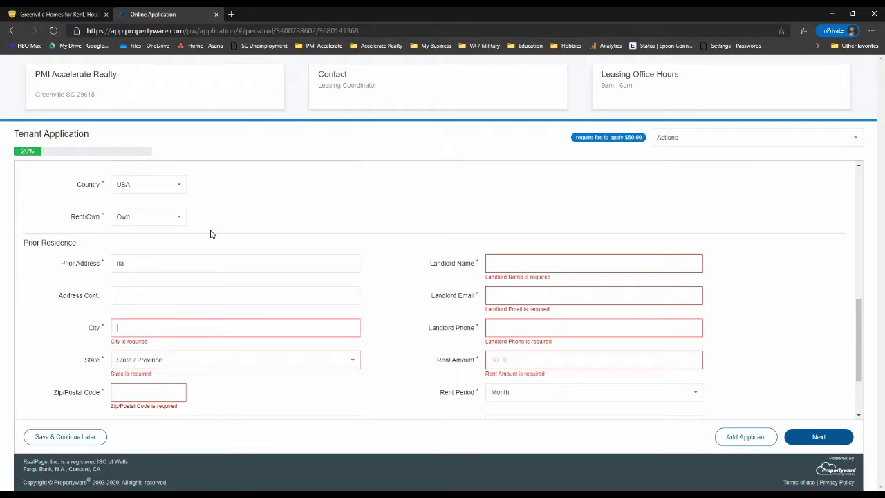
{"action": "type", "text": "Greenville"}
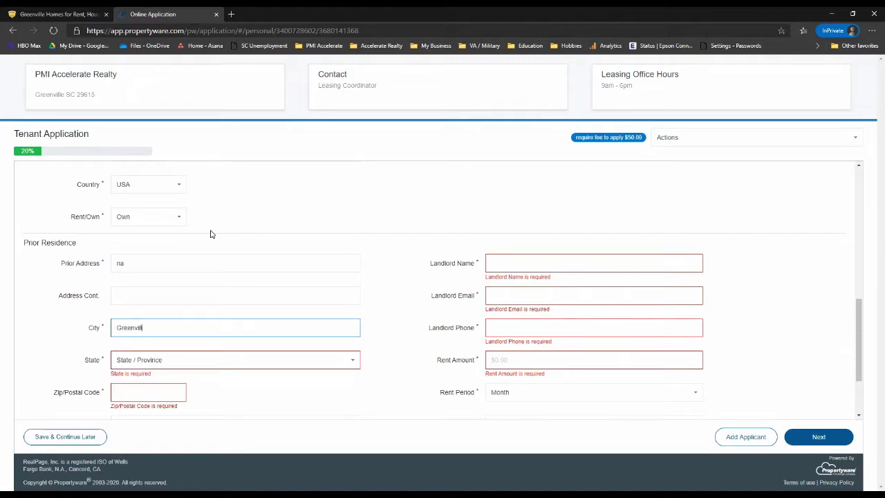
{"action": "key", "text": "Tab"}
{"action": "key", "text": "s"}
{"action": "key", "text": "Tab"}
{"action": "type", "text": "29655"}
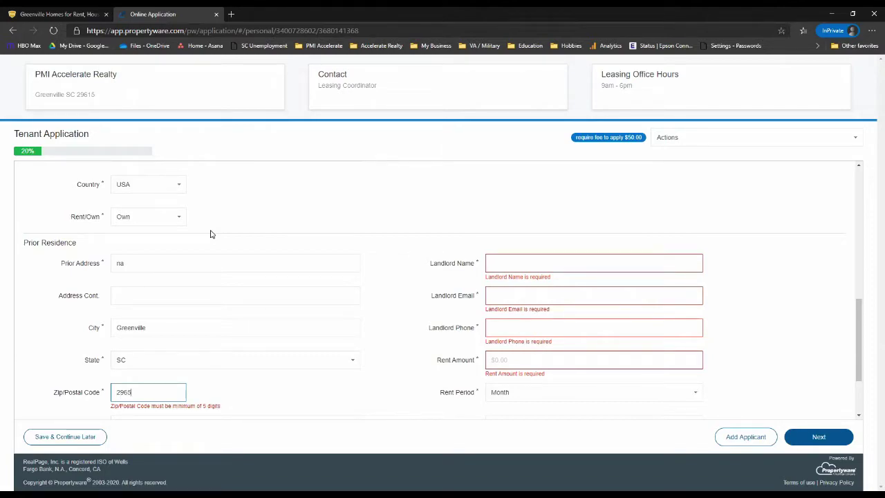
{"action": "key", "text": "Tab"}
{"action": "key", "text": "Tab"}
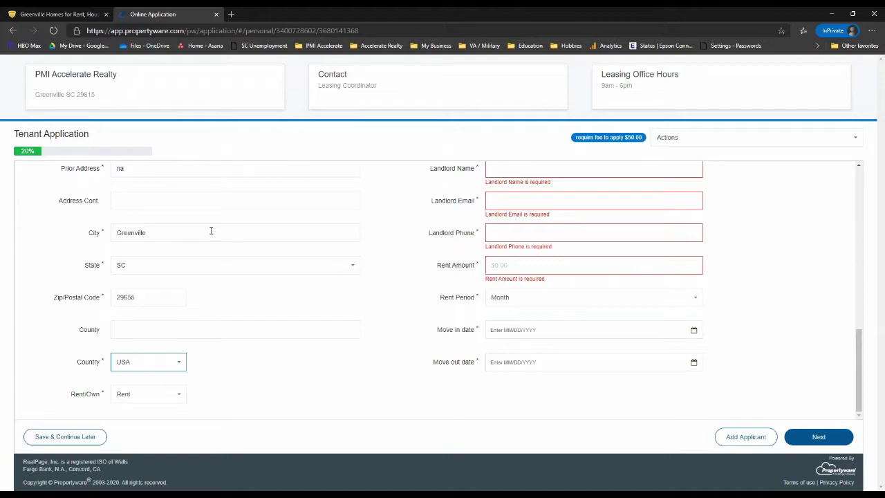
Fill in the landlord name and phone and a rent amount of 10000.
{"action": "key", "text": "Tab"}
{"action": "key", "text": "Tab"}
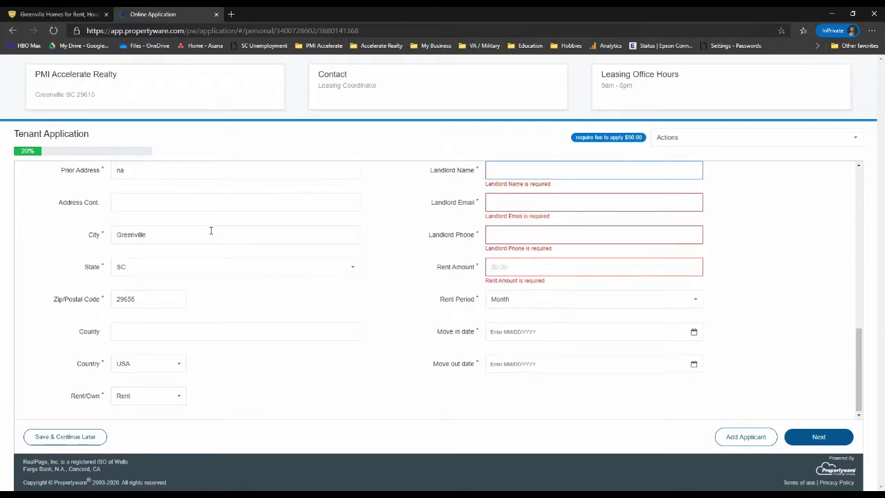
{"action": "type", "text": "NA"}
{"action": "key", "text": "Tab"}
{"action": "type", "text": "N"}
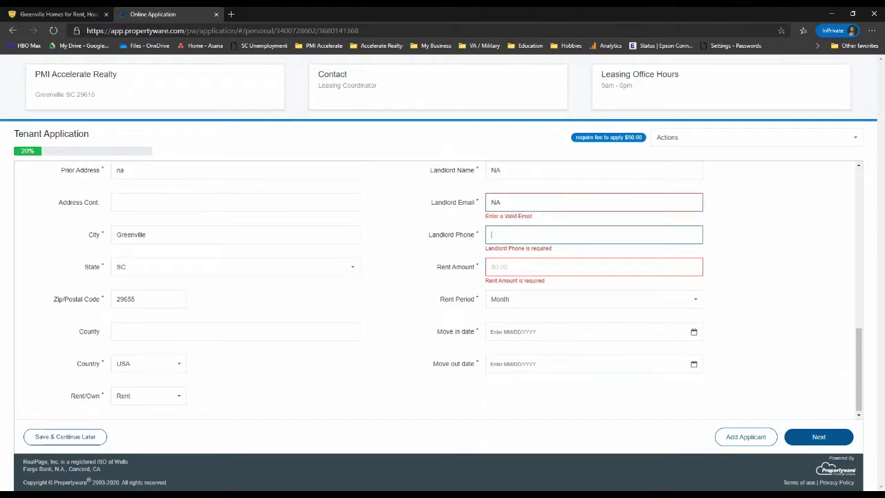
{"action": "type", "text": "123456789"}
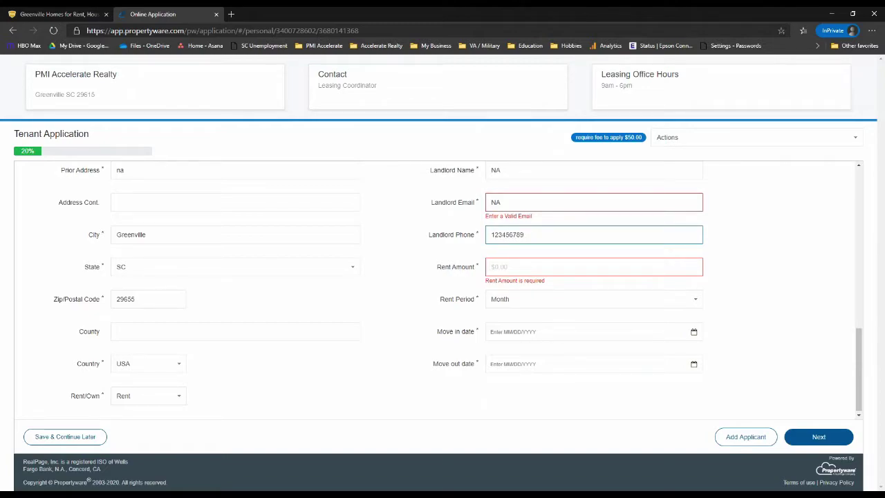
{"action": "type", "text": "0"}
{"action": "key", "text": "Tab"}
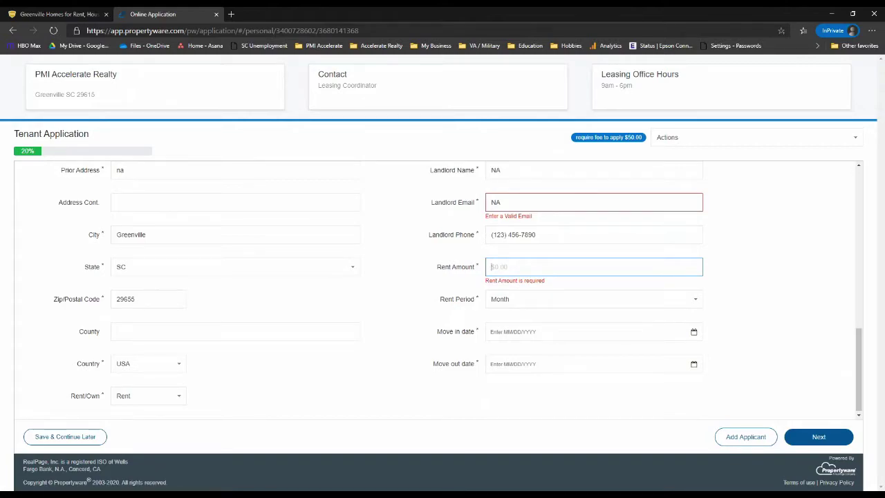
{"action": "type", "text": "10000"}
{"action": "key", "text": "Tab"}
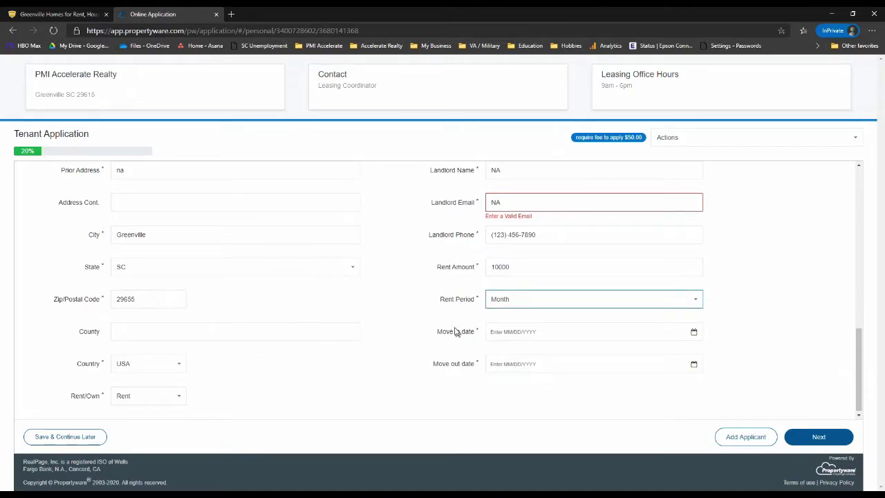
Set the prior residence move-in to 09/02/2020 and move-out to 09/22/2020.
{"action": "left_click", "coordinate": [517, 331]}
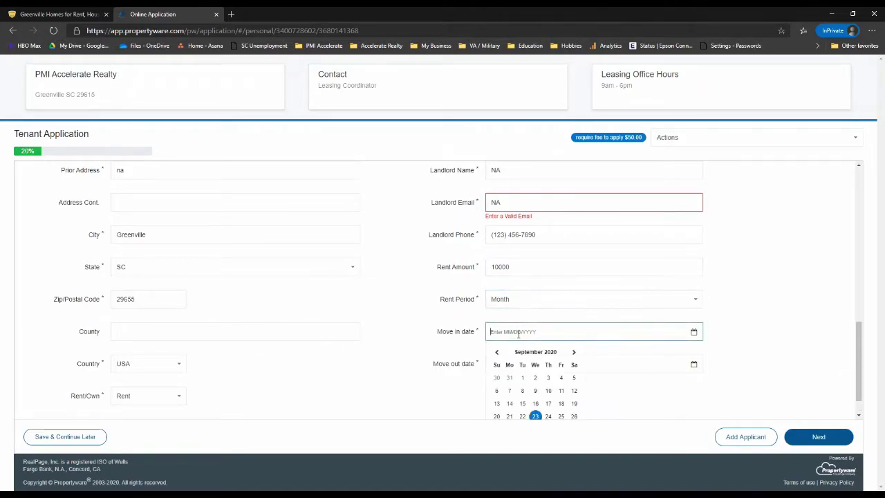
{"action": "left_click", "coordinate": [533, 376]}
{"action": "left_click", "coordinate": [555, 364]}
{"action": "scroll", "coordinate": [556, 407], "scroll_direction": "down", "scroll_amount": 1}
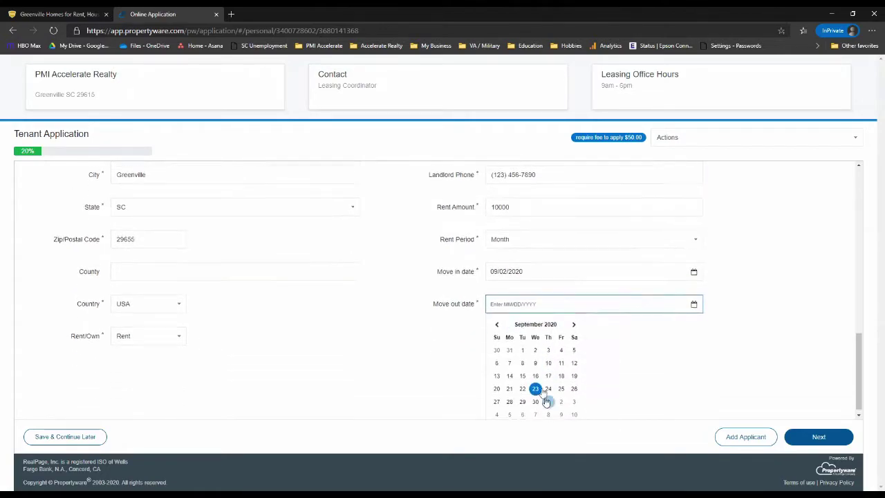
{"action": "left_click", "coordinate": [522, 383]}
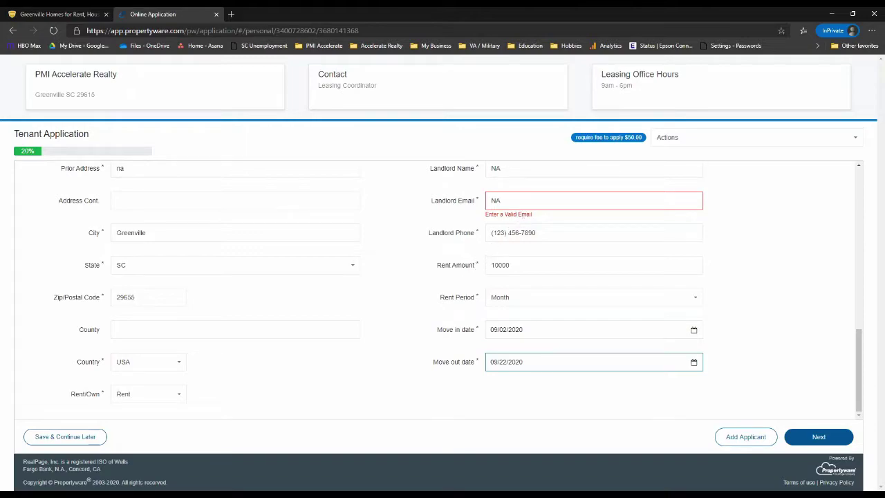
Replace the invalid landlord email with a valid e-mail address.
{"action": "double_click", "coordinate": [499, 201]}
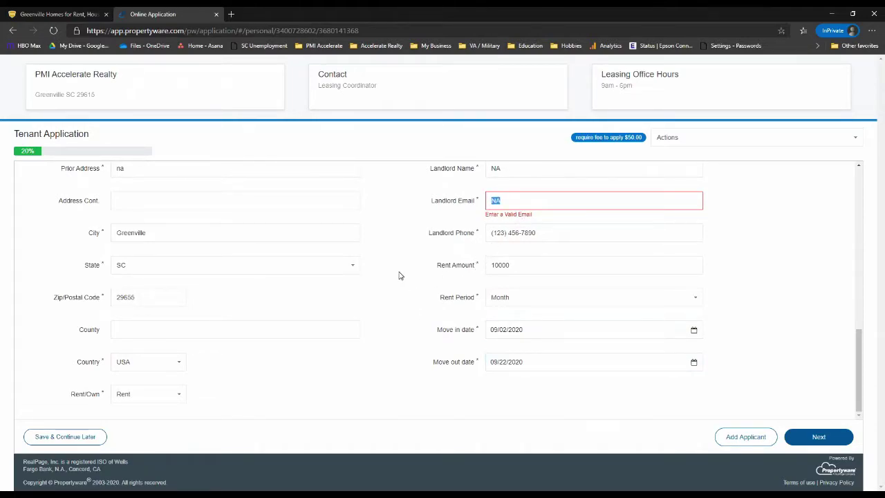
{"action": "type", "text": "123@gmail.com"}
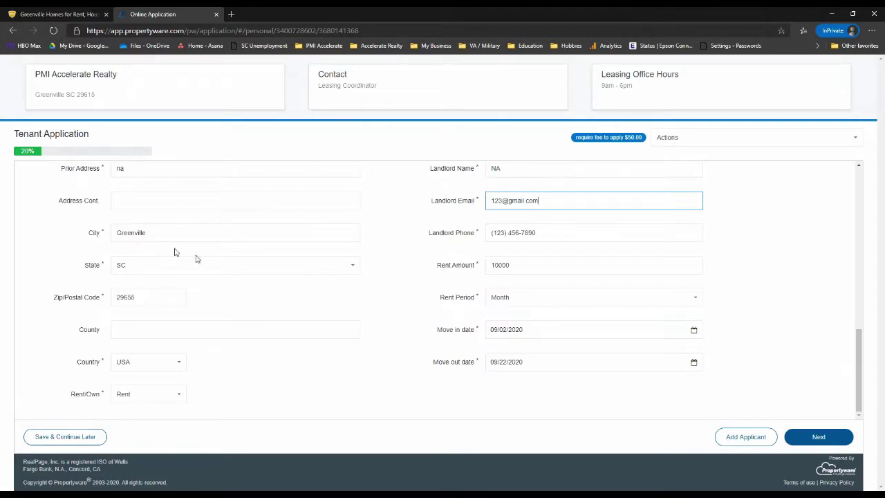
{"action": "left_click", "coordinate": [781, 281]}
{"action": "scroll", "coordinate": [795, 311], "scroll_direction": "up", "scroll_amount": 1}
{"action": "scroll", "coordinate": [805, 388], "scroll_direction": "down", "scroll_amount": 1}
Add another applicant, confirm the under-18 prompt, and enter their name and e-mail.
{"action": "left_click", "coordinate": [739, 438]}
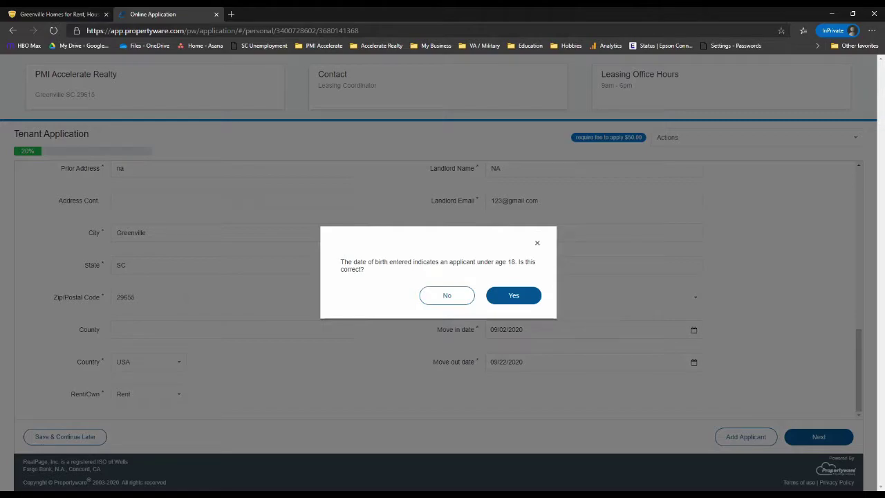
{"action": "key", "text": "Return"}
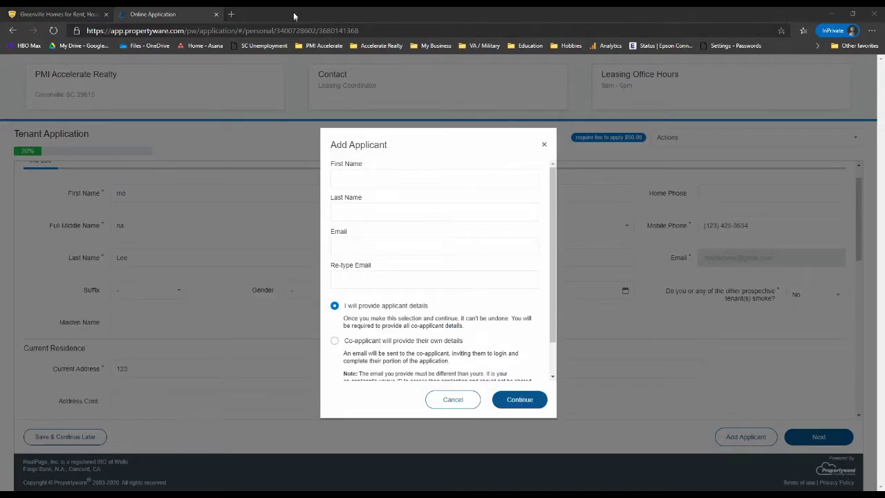
{"action": "left_click", "coordinate": [367, 177]}
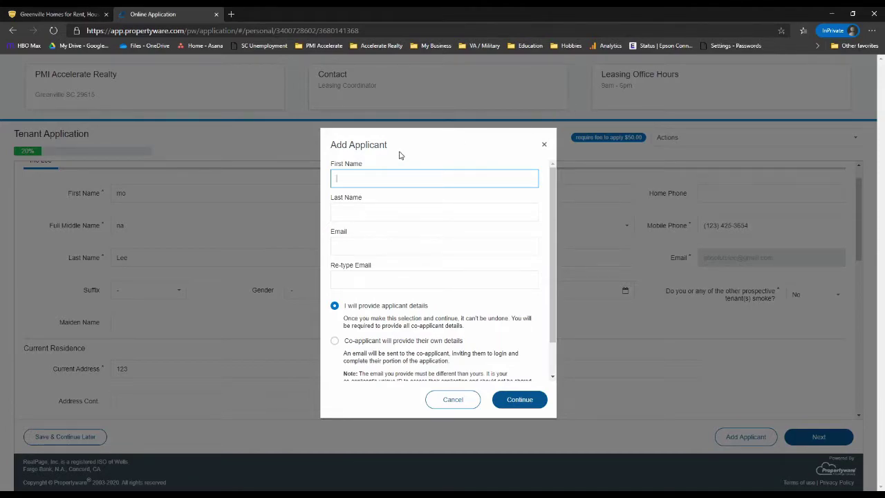
{"action": "type", "text": "Jimbo"}
{"action": "key", "text": "Tab"}
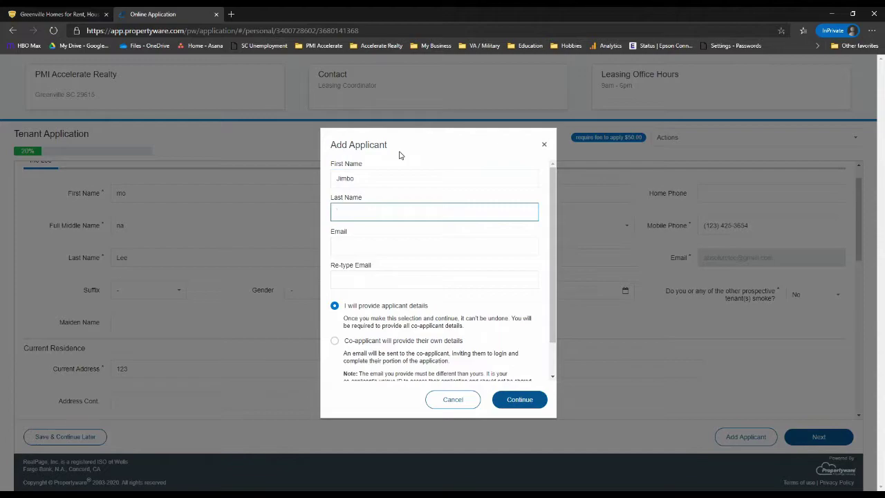
{"action": "key", "text": "Tab"}
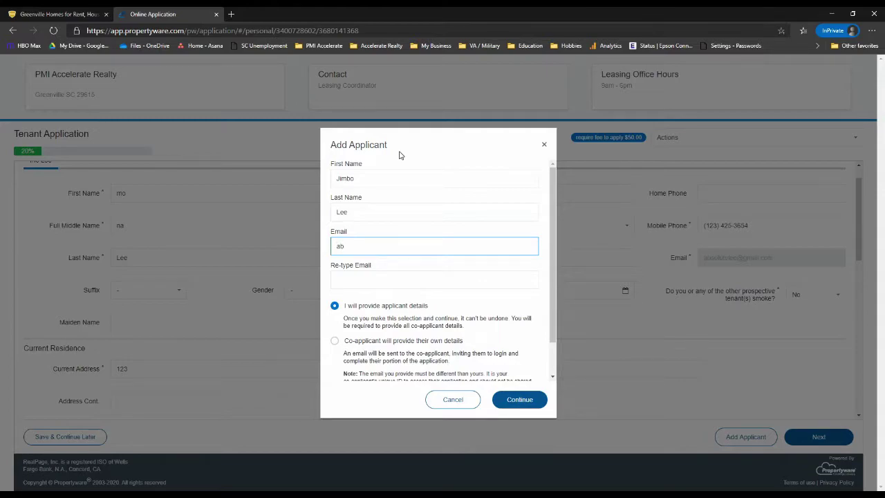
{"action": "type", "text": "abcdefg@gmail.com"}
{"action": "key", "text": "Tab"}
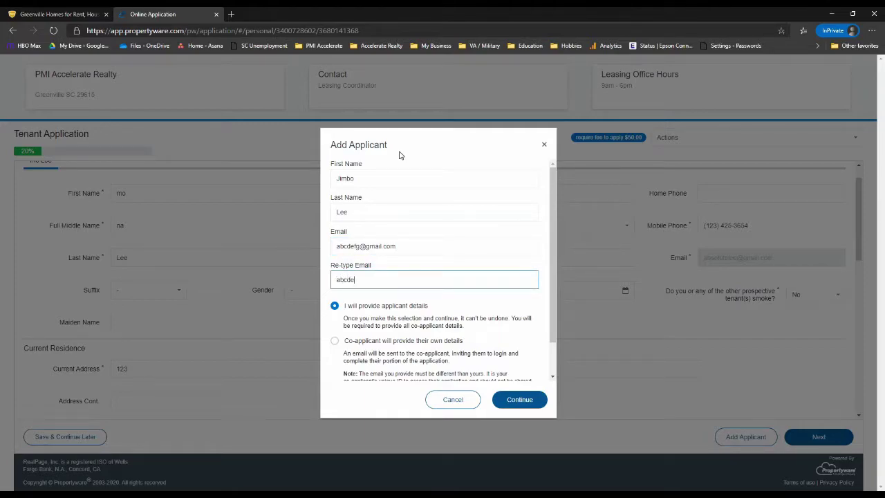
{"action": "type", "text": "abcdefg@gmail.com"}
Choose to provide the applicant details yourself and set Type to Co-applicant.
{"action": "scroll", "coordinate": [434, 304], "scroll_direction": "down", "scroll_amount": 1}
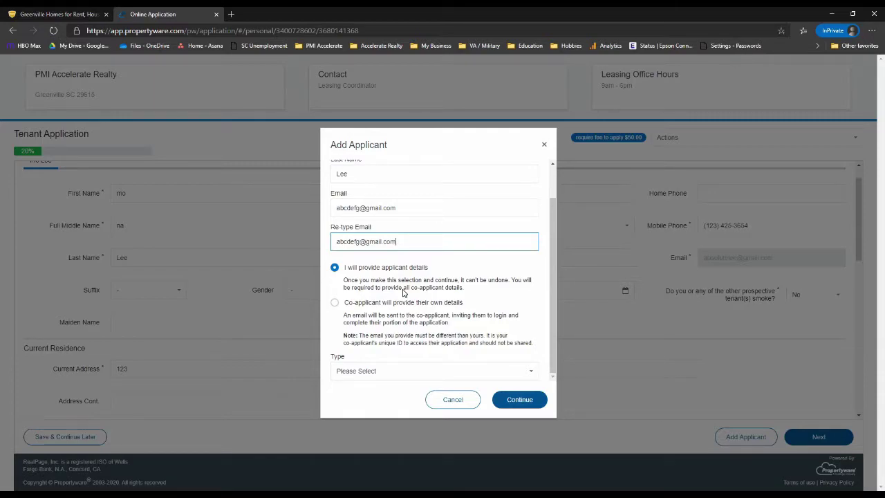
{"action": "left_click", "coordinate": [337, 304]}
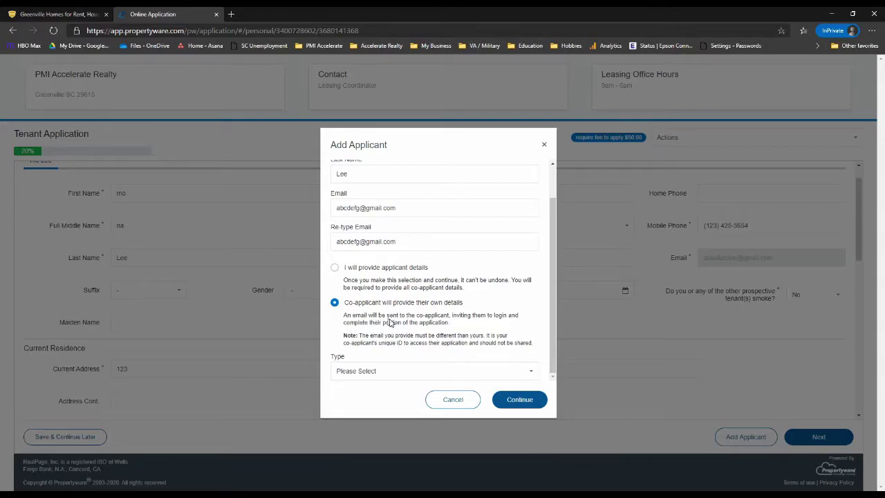
{"action": "left_click", "coordinate": [335, 268]}
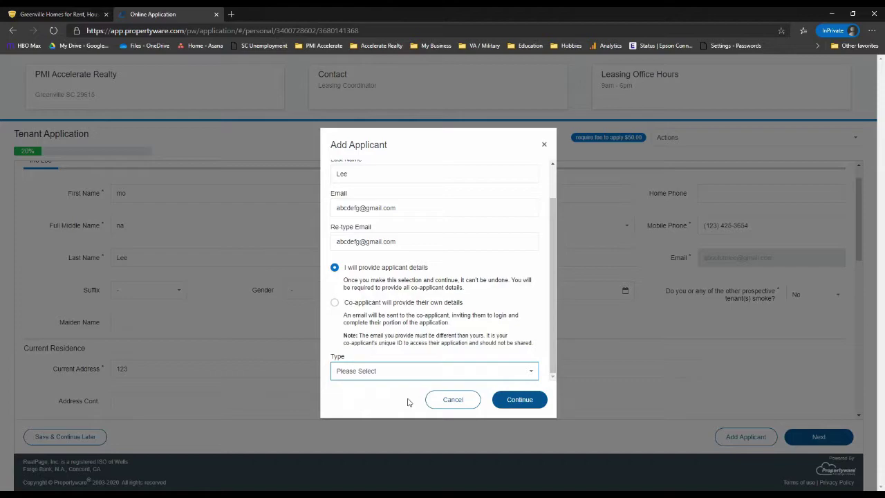
{"action": "key", "text": "Down"}
{"action": "left_click", "coordinate": [505, 404]}
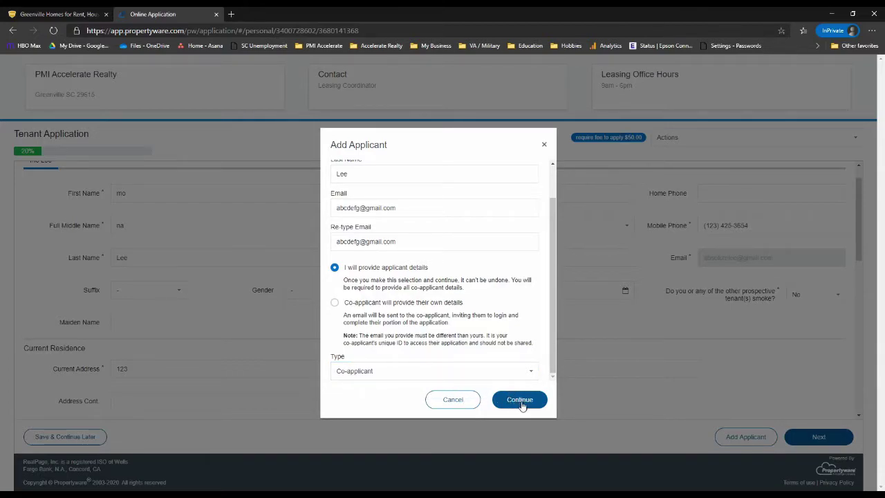
Create the co-applicant, review the primary applicant's residence, and save personal info.
{"action": "left_click", "coordinate": [524, 405]}
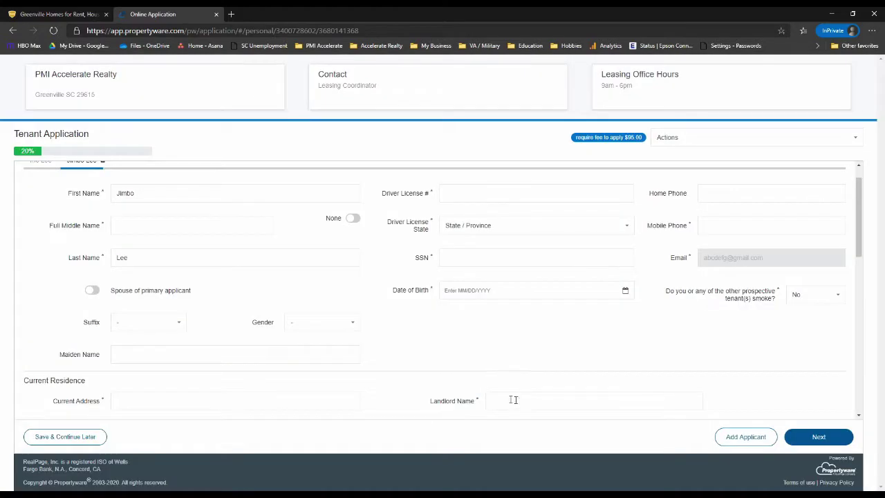
{"action": "scroll", "coordinate": [387, 297], "scroll_direction": "up", "scroll_amount": 1}
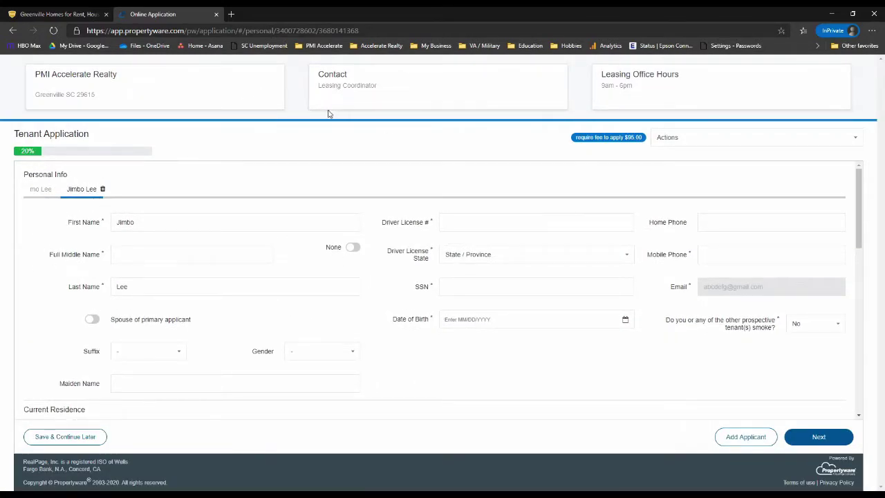
{"action": "left_click", "coordinate": [41, 191]}
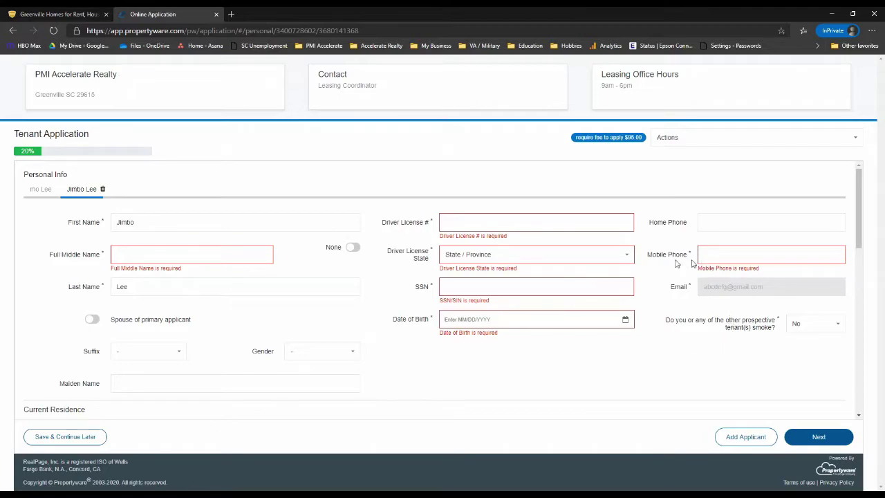
{"action": "scroll", "coordinate": [365, 408], "scroll_direction": "down", "scroll_amount": 3}
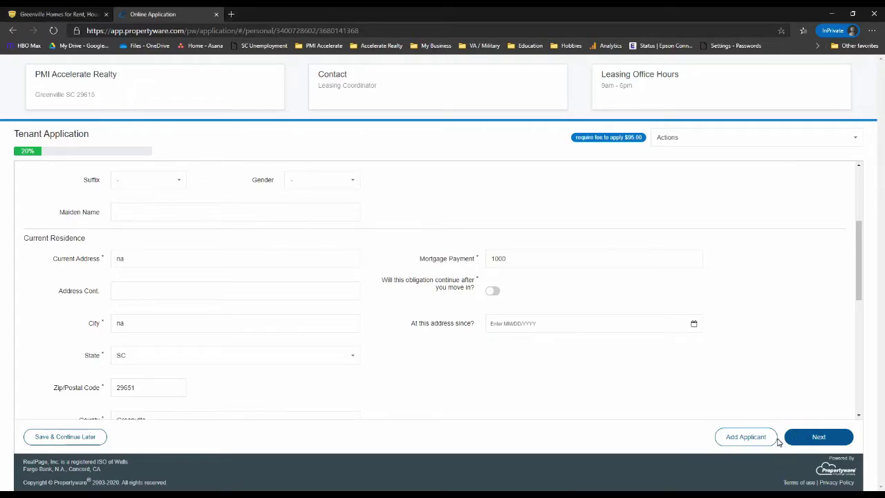
{"action": "left_click", "coordinate": [825, 435]}
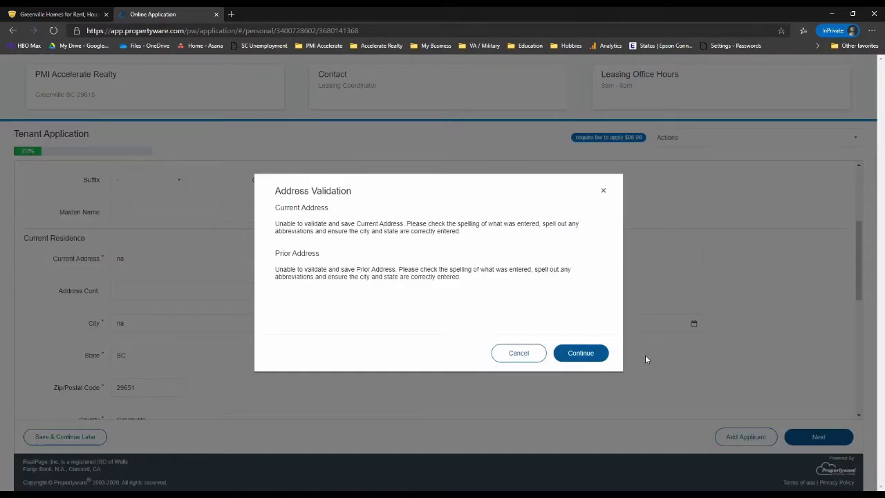
Dismiss the address warning, verify the co-applicant's personal info, and advance to Employment.
{"action": "left_click", "coordinate": [593, 355]}
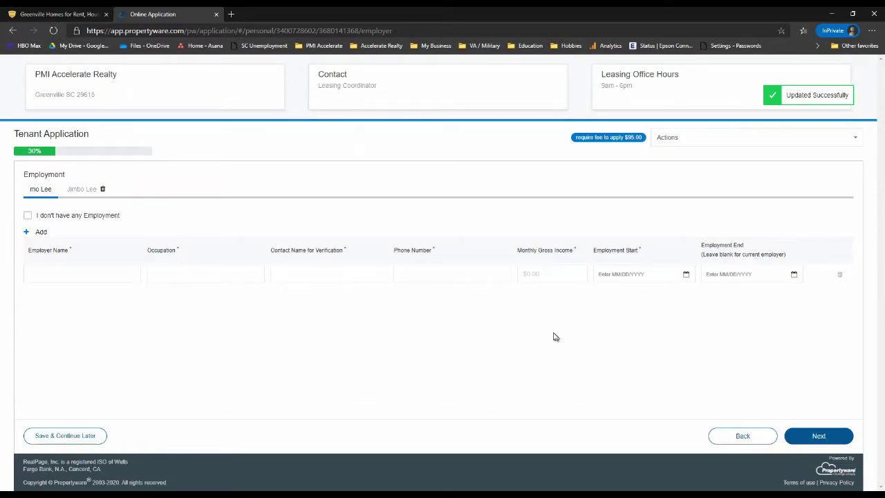
{"action": "left_click", "coordinate": [82, 189]}
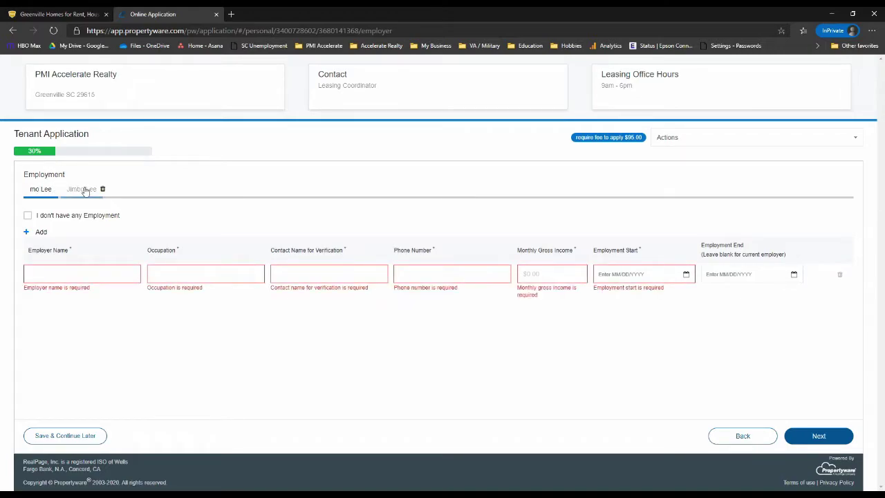
{"action": "left_click", "coordinate": [745, 437]}
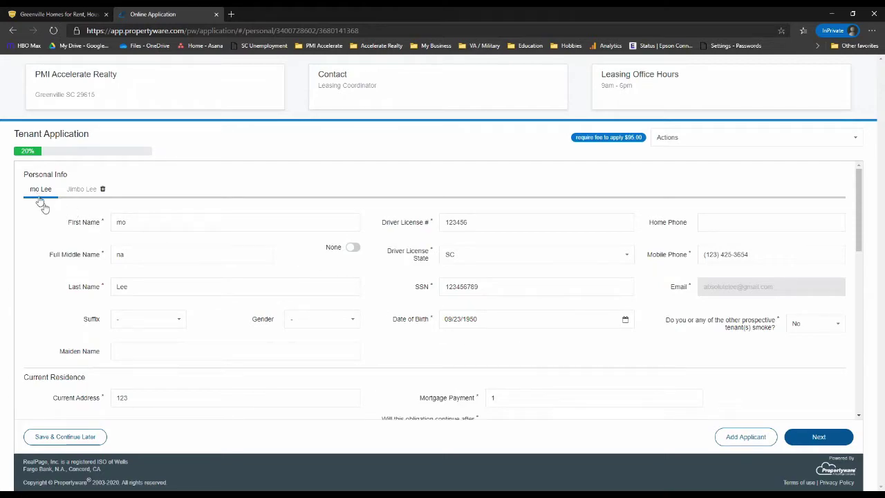
{"action": "left_click_drag", "start_coordinate": [235, 336], "coordinate": [208, 311]}
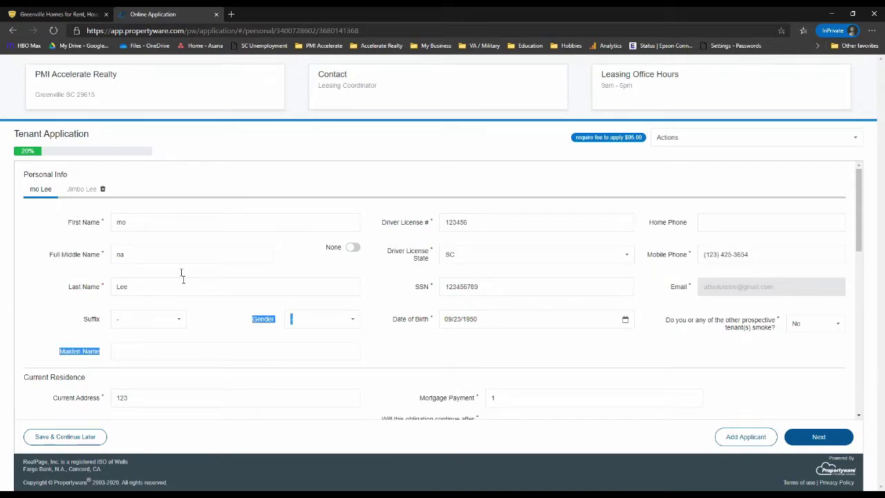
{"action": "left_click", "coordinate": [82, 191]}
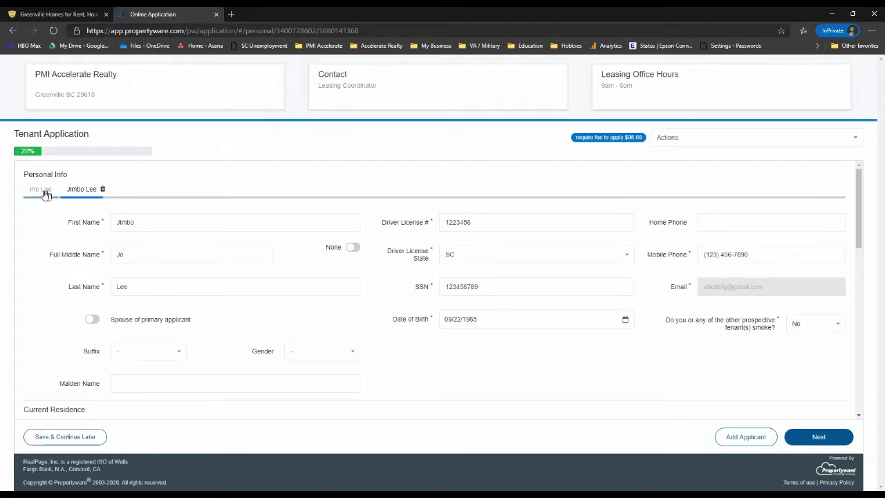
{"action": "left_click", "coordinate": [814, 440]}
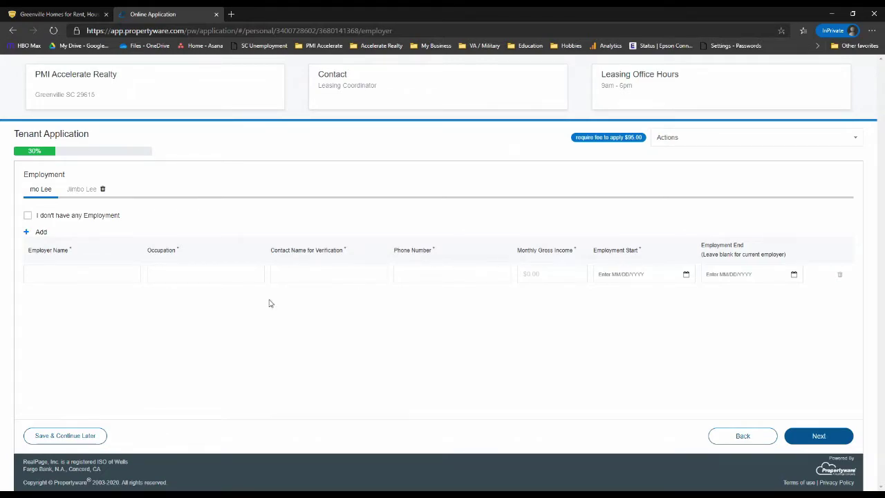
Step through the primary applicant's employer, occupation, contact, phone, income and date fields.
{"action": "left_click", "coordinate": [134, 280]}
{"action": "left_click", "coordinate": [186, 275]}
{"action": "left_click", "coordinate": [341, 272]}
{"action": "left_click", "coordinate": [435, 277]}
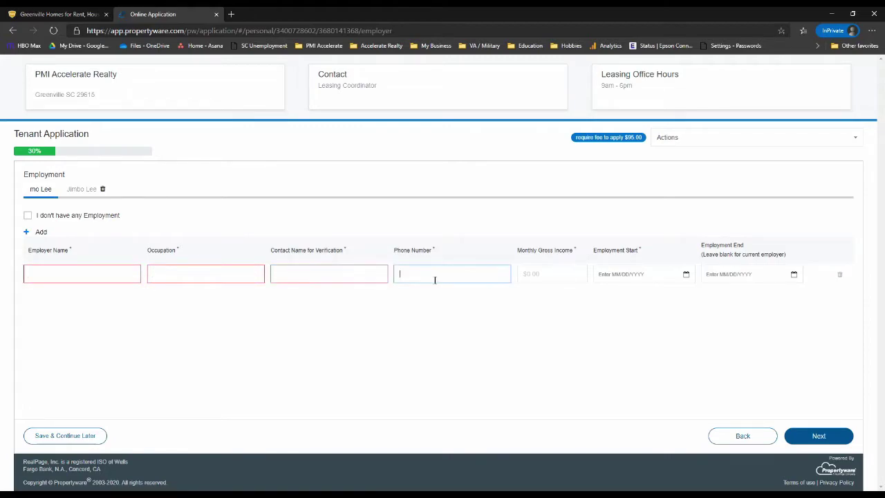
{"action": "left_click", "coordinate": [519, 274]}
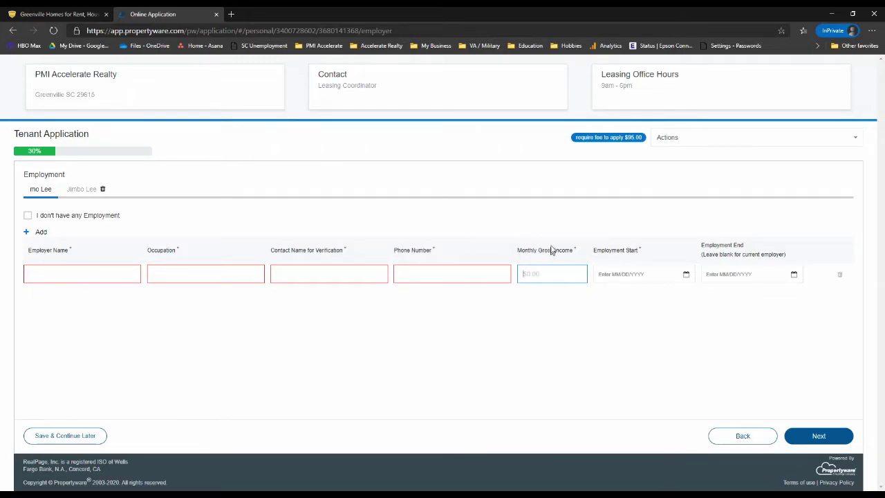
{"action": "left_click", "coordinate": [636, 274]}
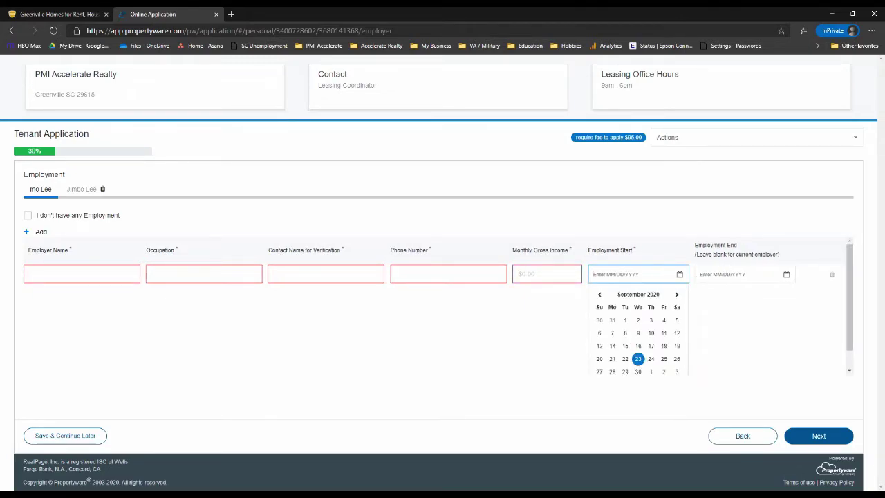
{"action": "left_click", "coordinate": [733, 273]}
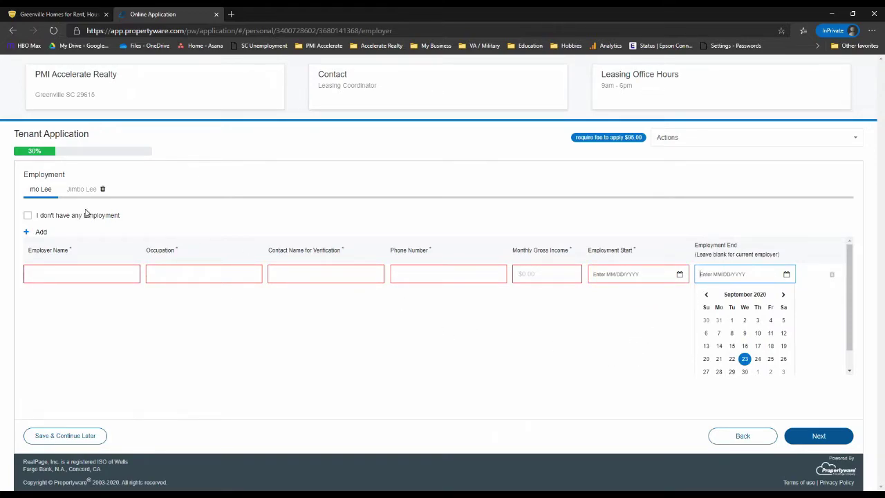
Tick 'I don't have any Employment' for both applicants and continue to Animals.
{"action": "left_click", "coordinate": [27, 217]}
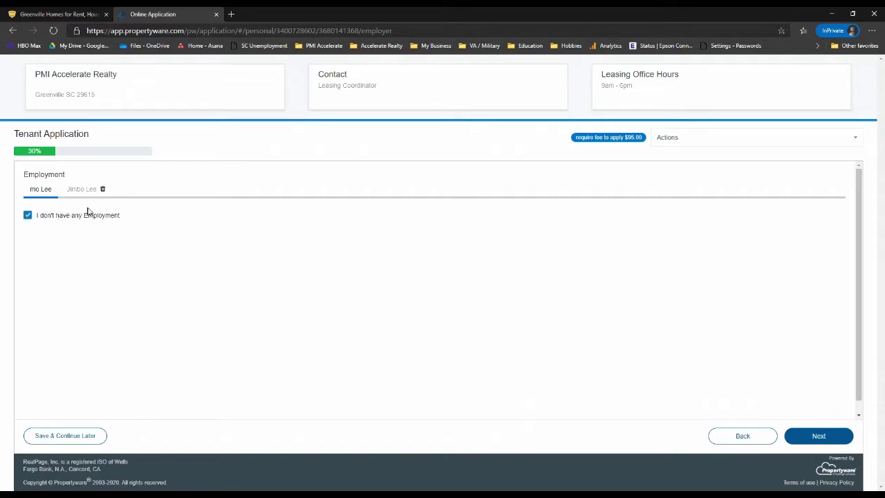
{"action": "left_click", "coordinate": [88, 193]}
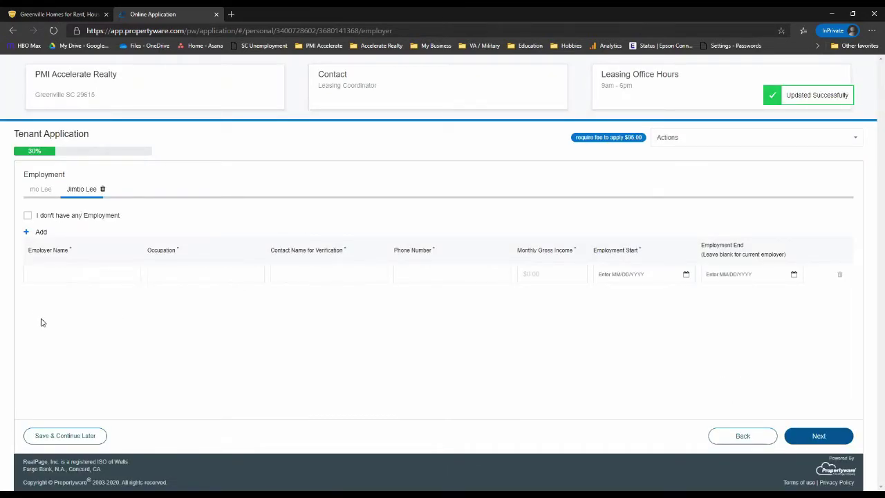
{"action": "left_click", "coordinate": [29, 218]}
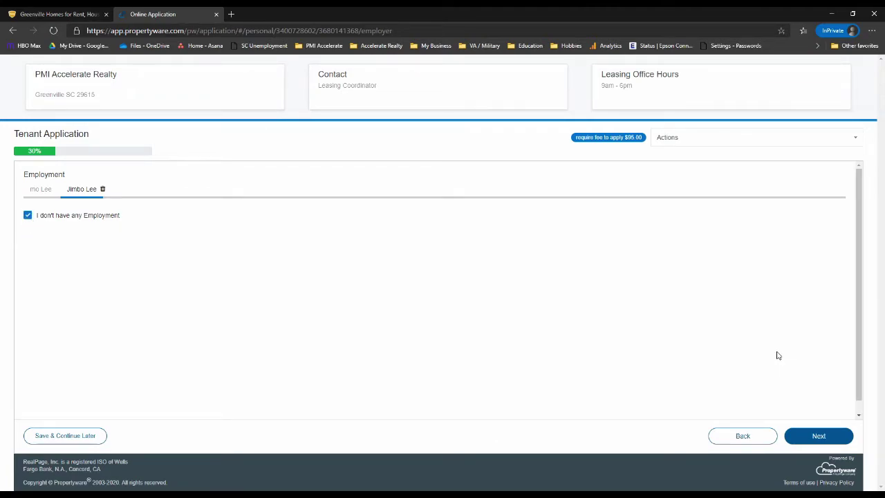
{"action": "left_click", "coordinate": [816, 438]}
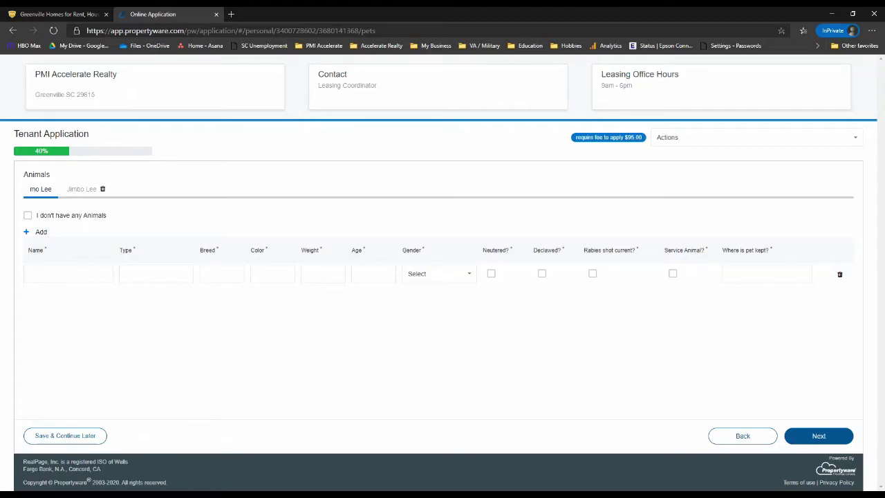
Mark the primary applicant and co-applicant as having no animals and continue to Vehicles.
{"action": "left_click", "coordinate": [29, 218]}
{"action": "left_click", "coordinate": [83, 193]}
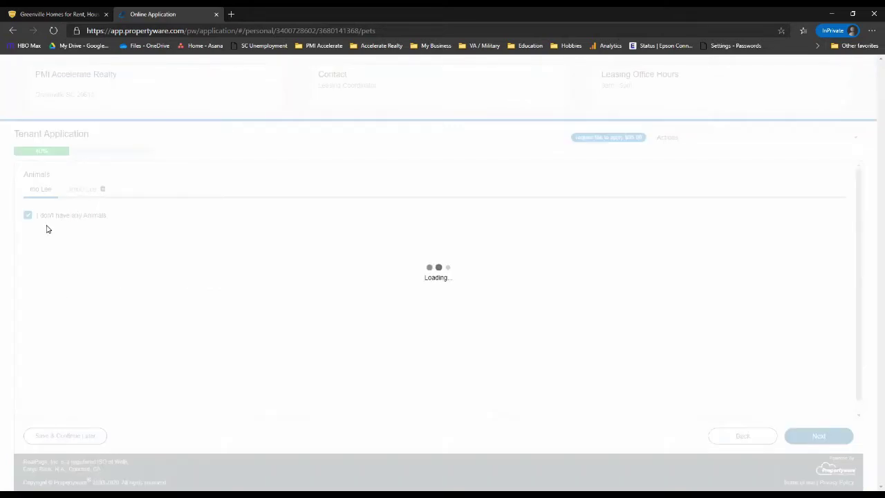
{"action": "left_click", "coordinate": [29, 217]}
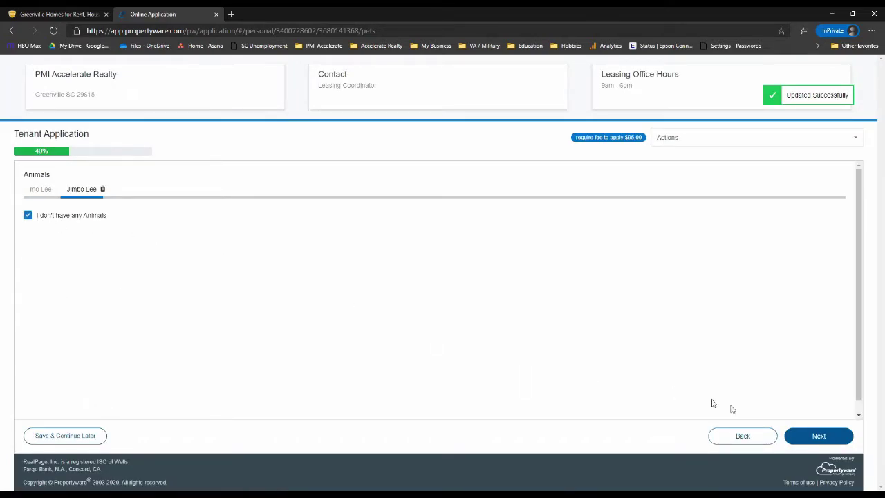
{"action": "left_click", "coordinate": [818, 438]}
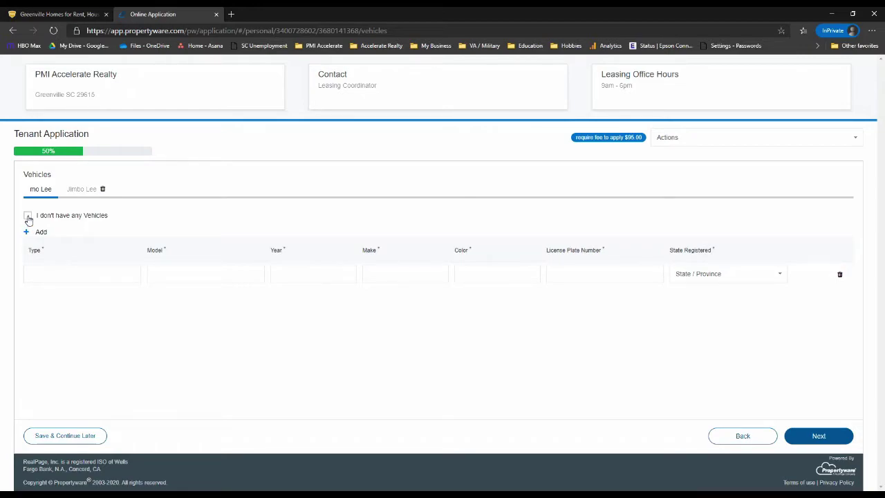
Enter the vehicle row's type, model and year 2017, correcting the first fields.
{"action": "left_click", "coordinate": [30, 273]}
{"action": "type", "text": "Toyota"}
{"action": "key", "text": "Tab"}
{"action": "type", "text": "Tacoma"}
{"action": "key", "text": "Tab"}
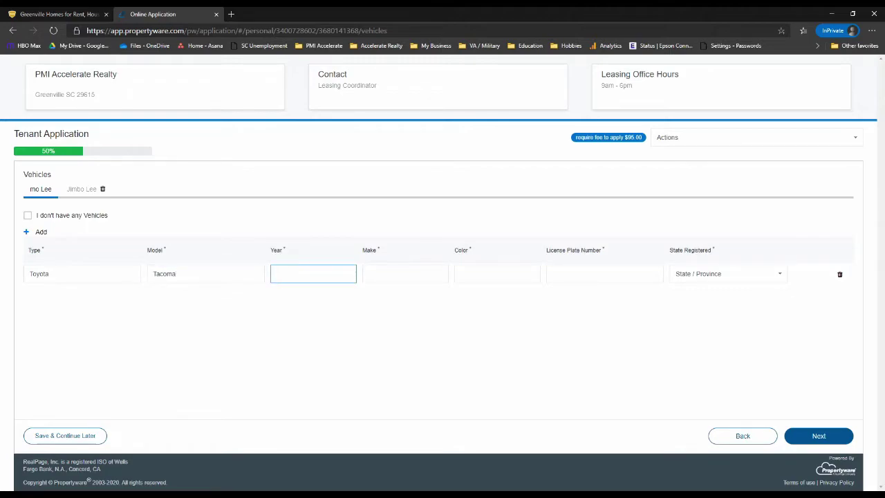
{"action": "type", "text": "2017"}
{"action": "key", "text": "Tab"}
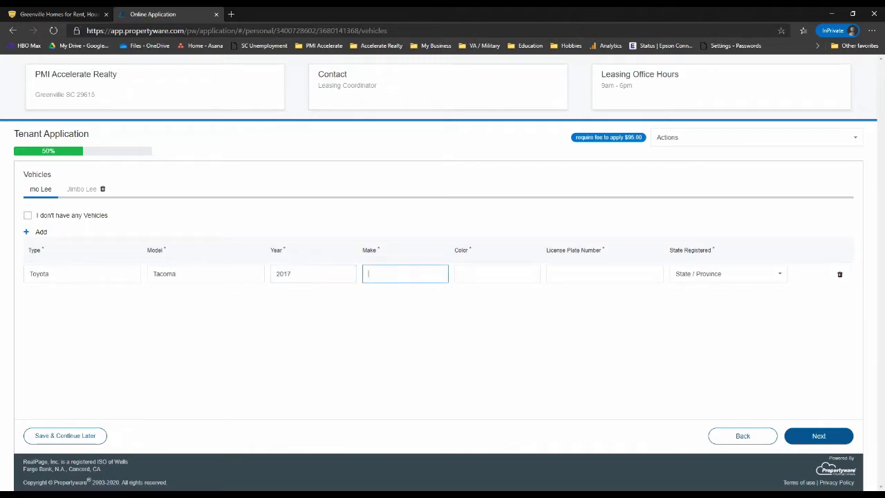
{"action": "key", "text": "shift+Tab"}
{"action": "key", "text": "shift+Tab"}
{"action": "key", "text": "shift+Tab"}
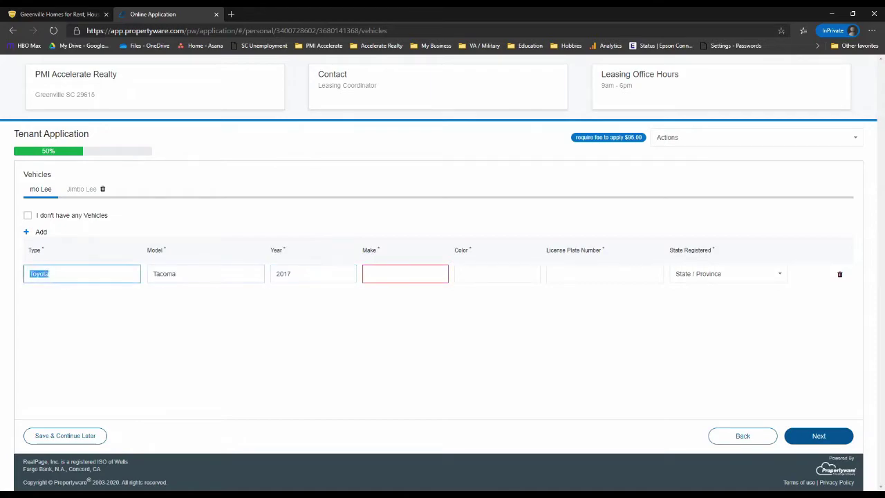
{"action": "type", "text": "T"}
{"action": "key", "text": "Tab"}
{"action": "key", "text": "Tab"}
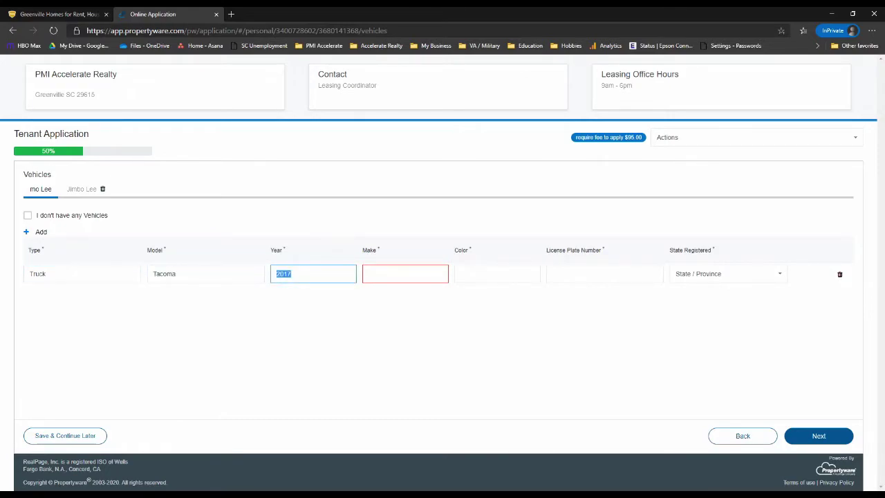
{"action": "key", "text": "shift+Tab"}
{"action": "type", "text": "Toyo"}
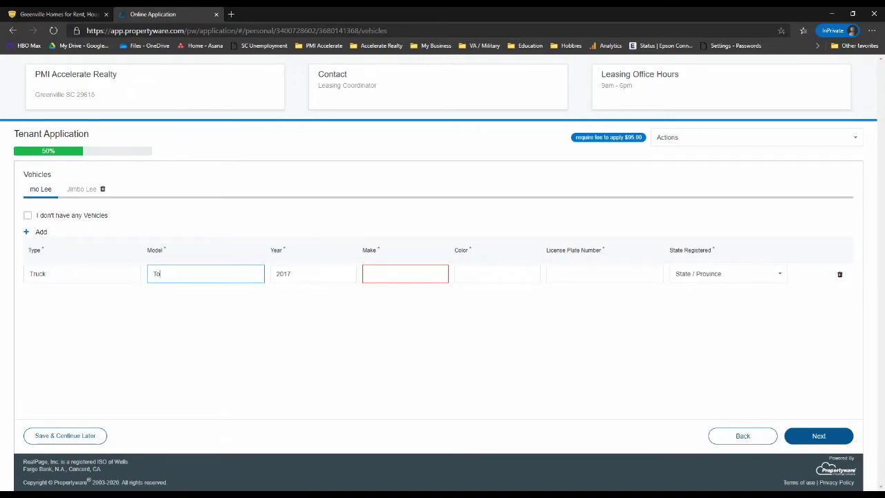
{"action": "key", "text": "Tab"}
{"action": "key", "text": "Tab"}
Set the vehicle's make Tacoma, colour Grey, plate 123456 and registration state SC.
{"action": "type", "text": "Tacoma"}
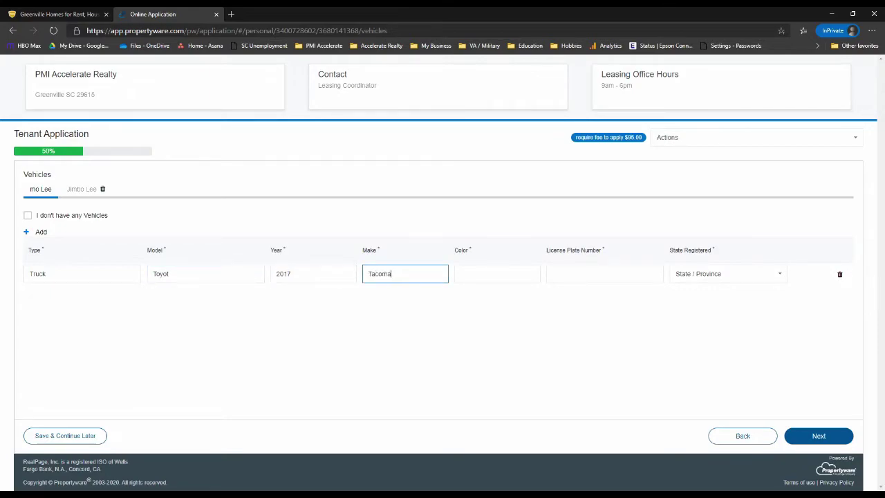
{"action": "key", "text": "Tab"}
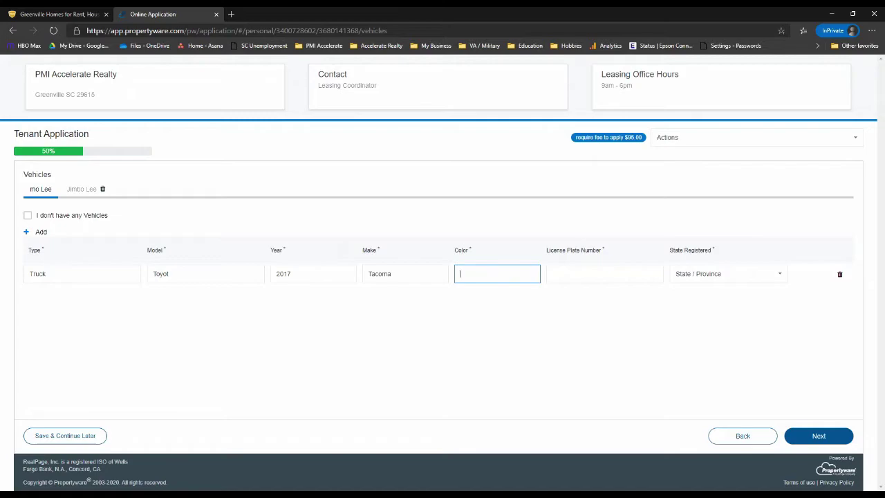
{"action": "type", "text": "Grey"}
{"action": "key", "text": "Tab"}
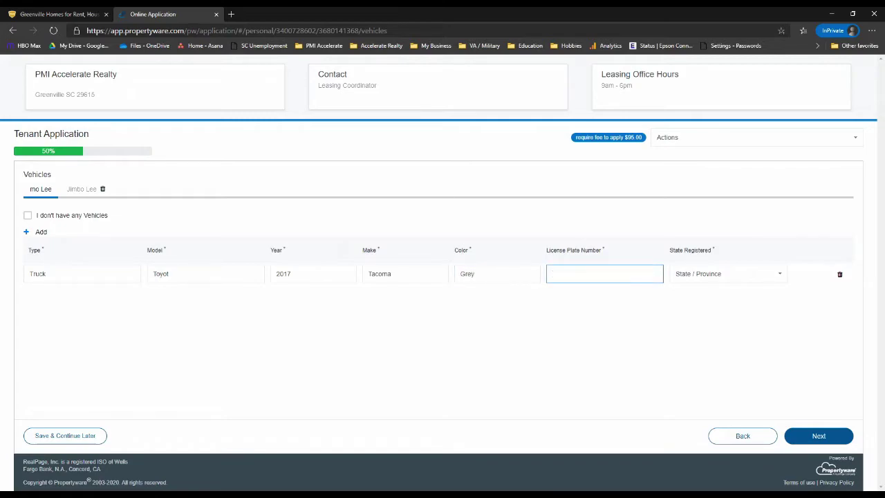
{"action": "type", "text": "123456"}
{"action": "key", "text": "Tab"}
{"action": "type", "text": "sc"}
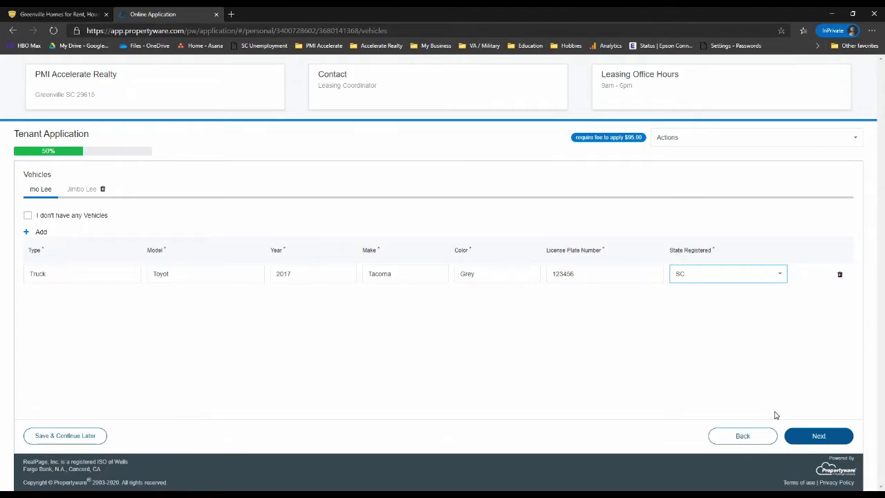
Save the vehicle and mark the co-applicant as having no vehicles.
{"action": "left_click", "coordinate": [821, 441]}
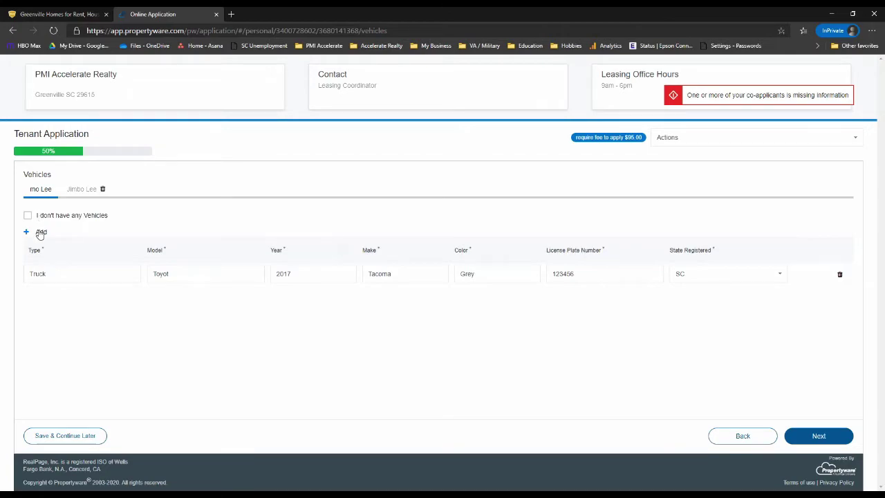
{"action": "left_click", "coordinate": [87, 190]}
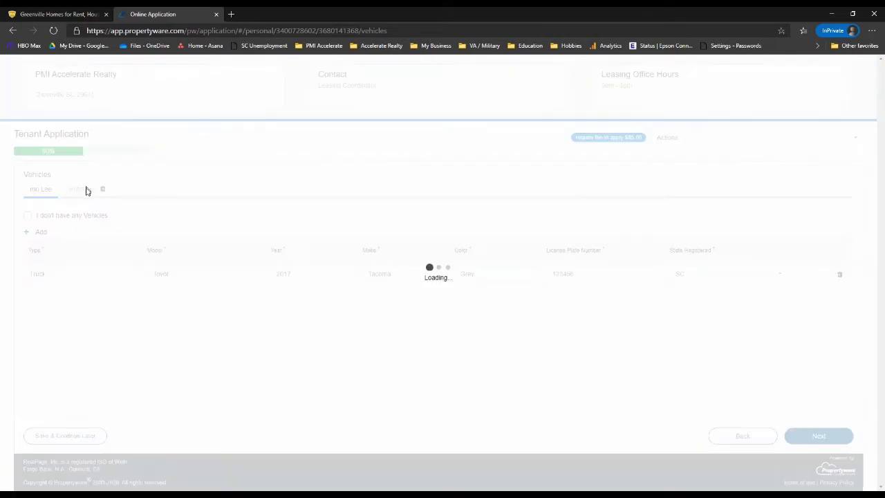
{"action": "left_click", "coordinate": [28, 215]}
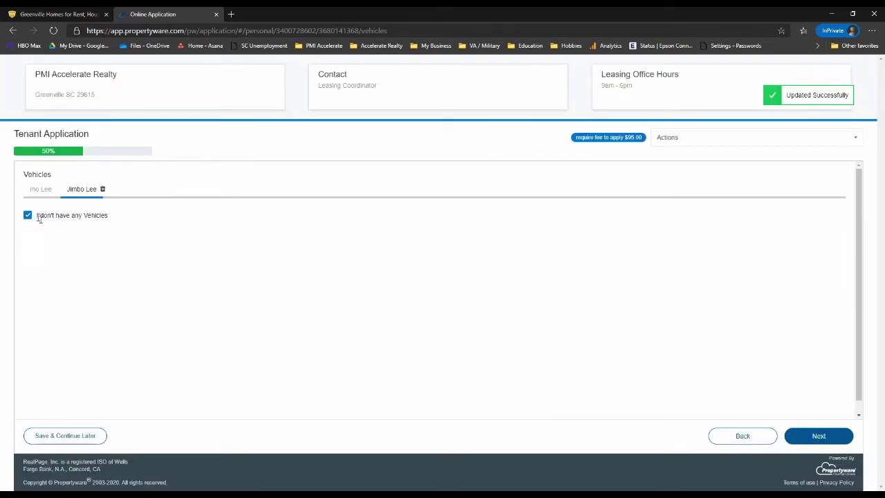
Answer the civil suit question Yes with 'I sued someone', and eviction and criminal charges No.
{"action": "left_click", "coordinate": [817, 443]}
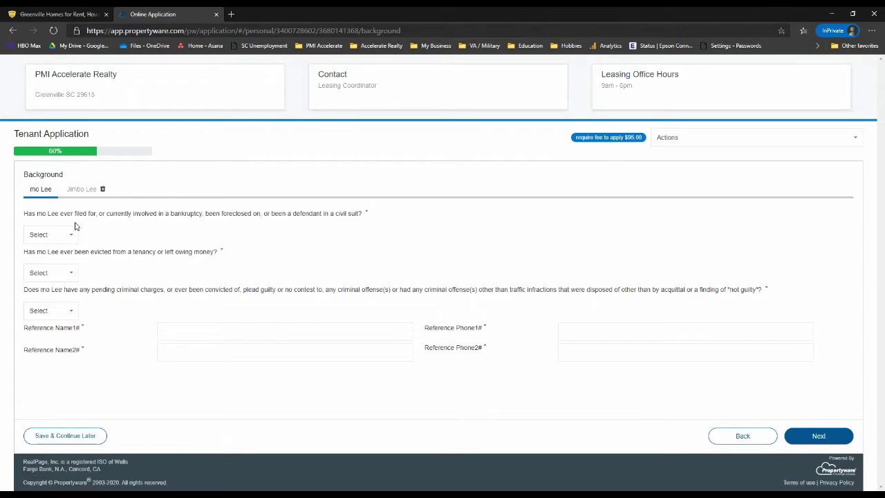
{"action": "left_click", "coordinate": [73, 238]}
{"action": "left_click", "coordinate": [68, 269]}
{"action": "left_click", "coordinate": [117, 248]}
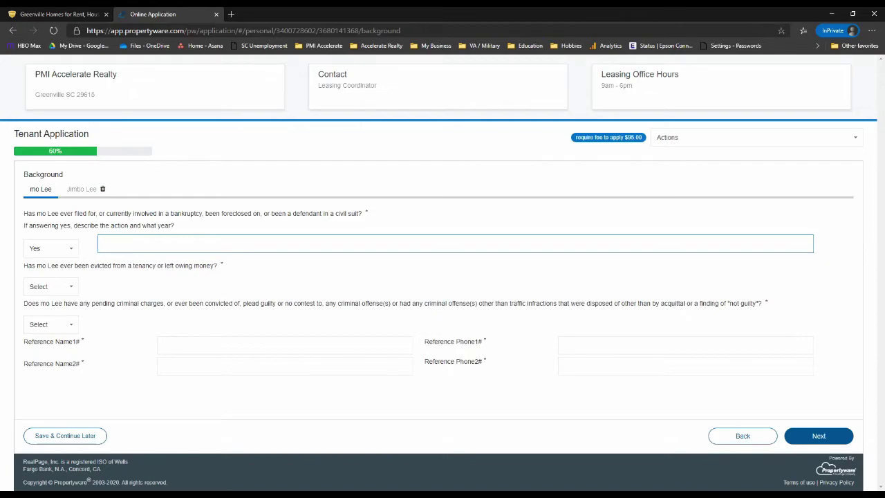
{"action": "type", "text": "I sued someone"}
{"action": "left_click", "coordinate": [66, 289]}
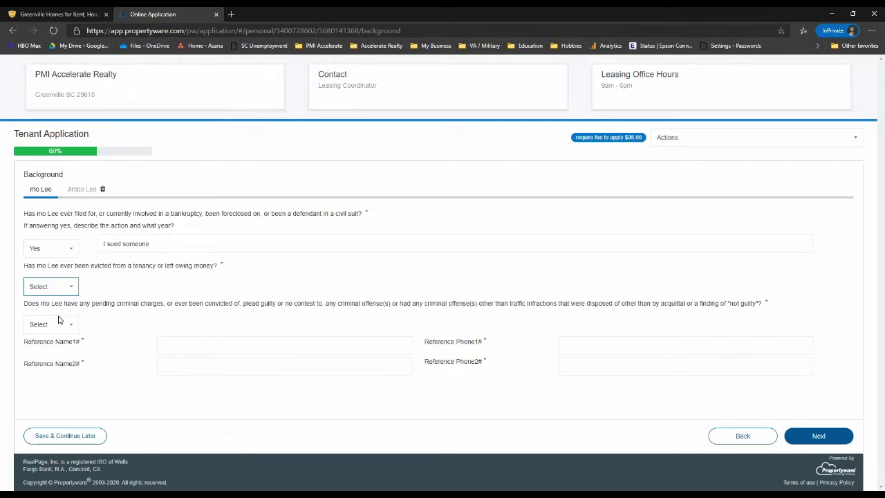
{"action": "key", "text": "y"}
{"action": "left_click", "coordinate": [105, 299]}
{"action": "left_click", "coordinate": [72, 304]}
{"action": "key", "text": "n"}
{"action": "key", "text": "Tab"}
{"action": "key", "text": "n"}
Fill in the names and phone numbers of the first and second references.
{"action": "left_click", "coordinate": [159, 343]}
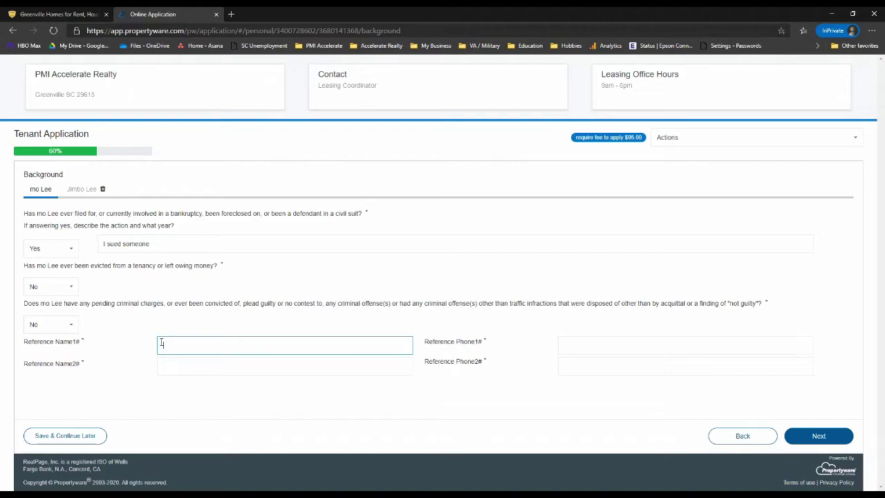
{"action": "type", "text": "Mo's mom"}
{"action": "key", "text": "Tab"}
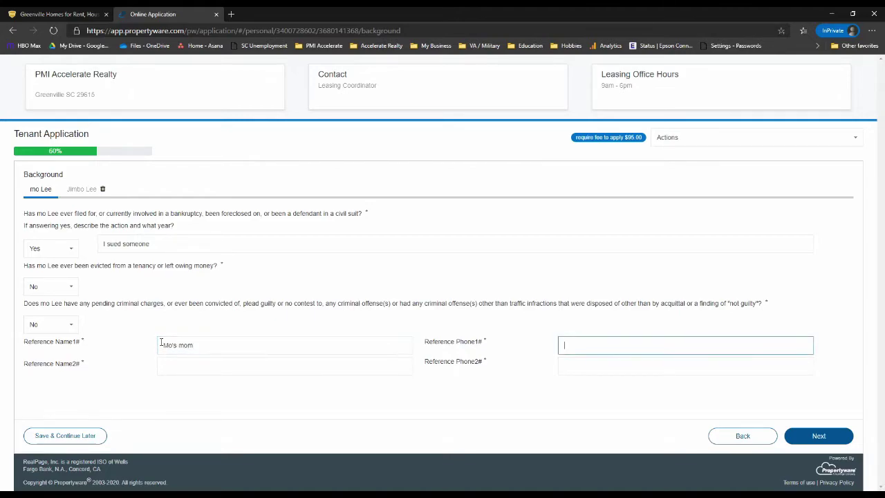
{"action": "type", "text": "123) 456-7890"}
{"action": "key", "text": "Tab"}
{"action": "key", "text": "Tab"}
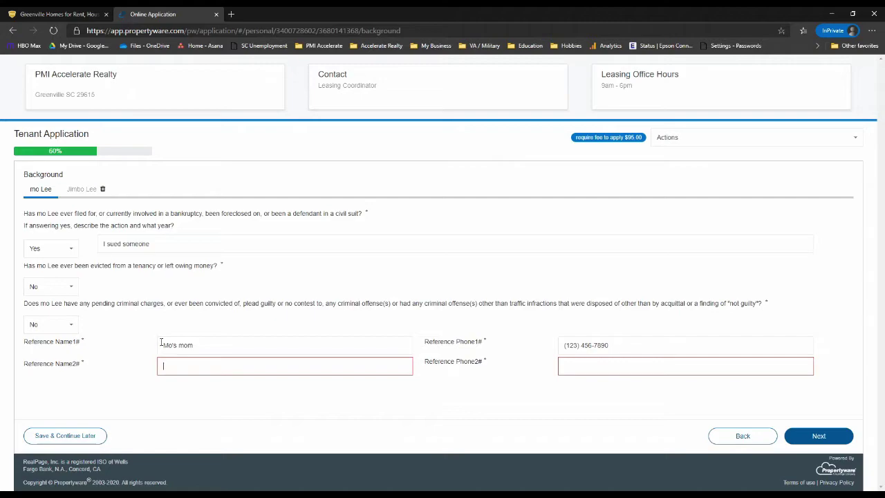
{"action": "type", "text": "Jimbo's dad"}
{"action": "key", "text": "Tab"}
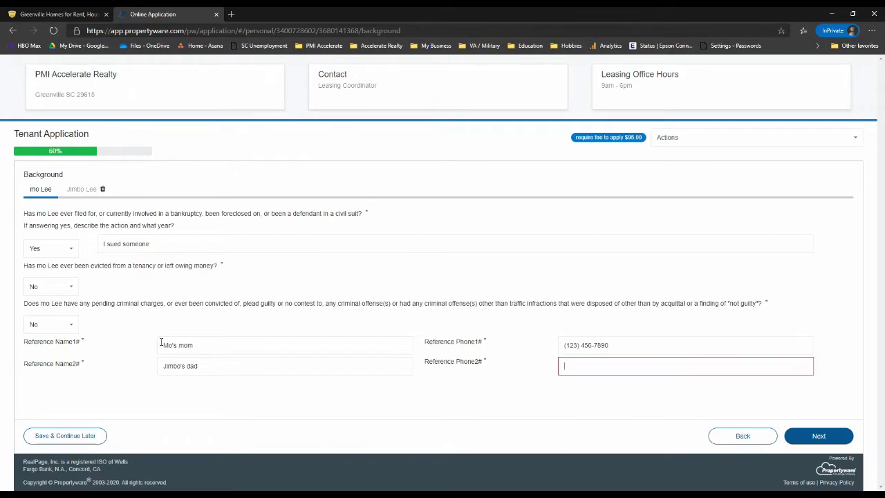
{"action": "type", "text": "2345678910"}
{"action": "left_click", "coordinate": [238, 401]}
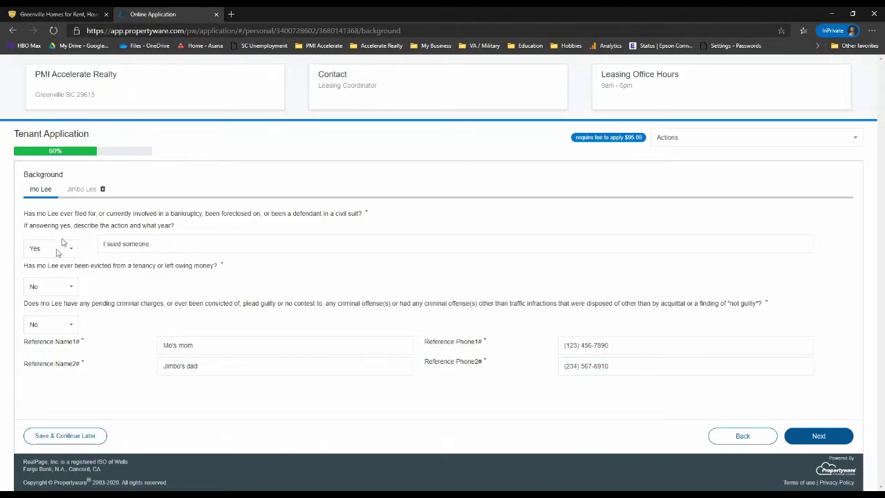
On the co-applicant's tab, answer No to civil suit, eviction and criminal charges.
{"action": "left_click", "coordinate": [84, 191]}
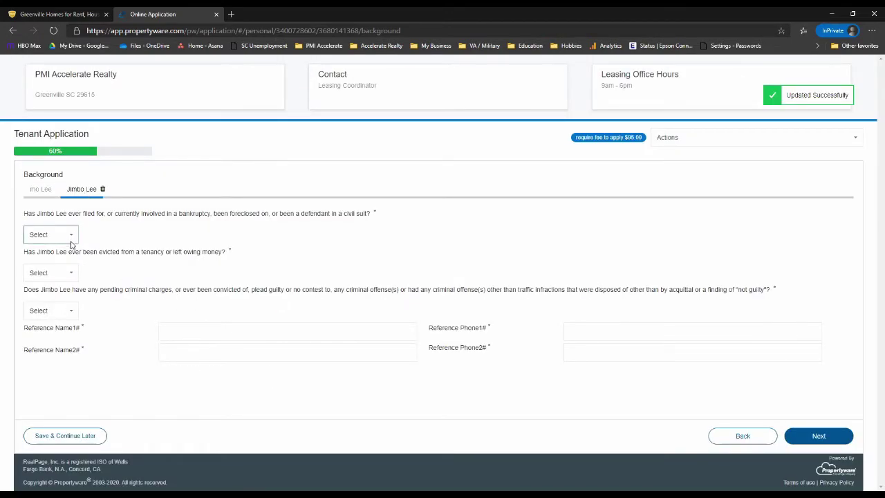
{"action": "key", "text": "n"}
{"action": "key", "text": "Tab"}
{"action": "key", "text": "n"}
{"action": "key", "text": "Tab"}
{"action": "key", "text": "n"}
Enter 1 in both reference names and phones, then continue to the Legal step.
{"action": "key", "text": "Tab"}
{"action": "type", "text": "1"}
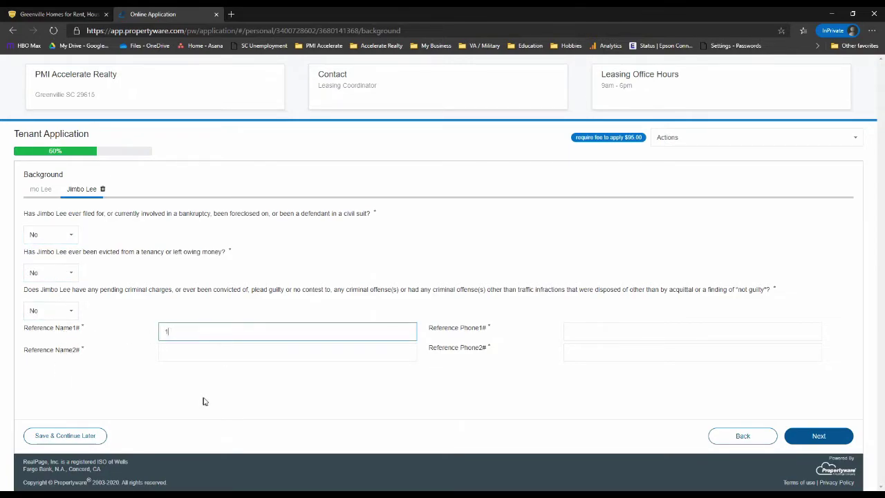
{"action": "left_click", "coordinate": [619, 336]}
{"action": "type", "text": "1"}
{"action": "left_click", "coordinate": [338, 360]}
{"action": "type", "text": "1"}
{"action": "left_click", "coordinate": [565, 350]}
{"action": "type", "text": "1"}
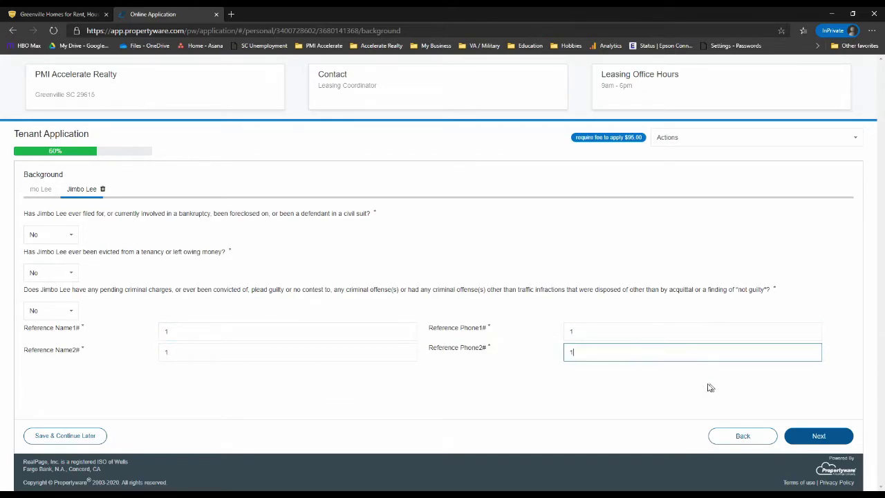
{"action": "left_click", "coordinate": [825, 428]}
{"action": "left_click", "coordinate": [825, 436]}
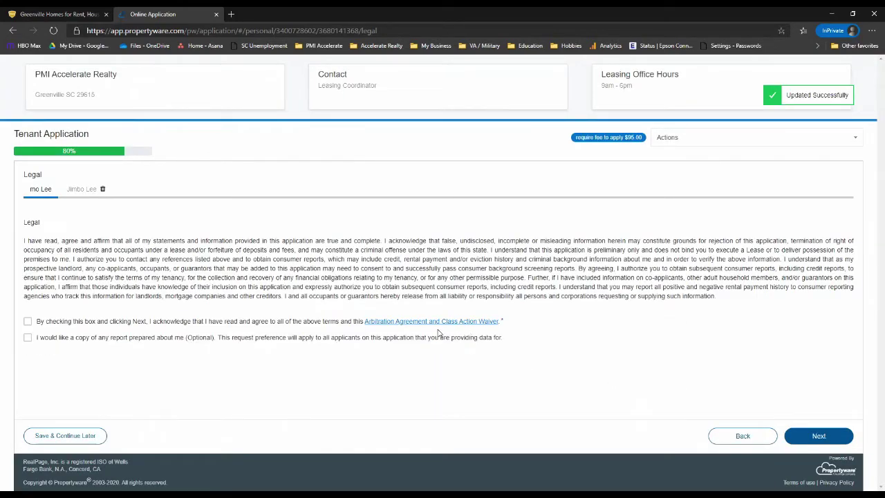
Accept the terms and arbitration waiver, request a report copy, submit, and acknowledge the DocuSign notice.
{"action": "left_click_drag", "start_coordinate": [33, 249], "coordinate": [280, 286]}
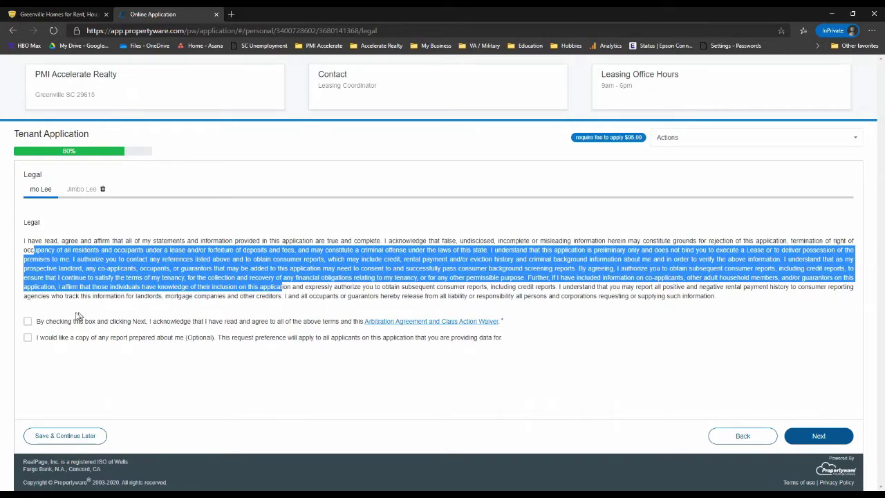
{"action": "left_click", "coordinate": [28, 322]}
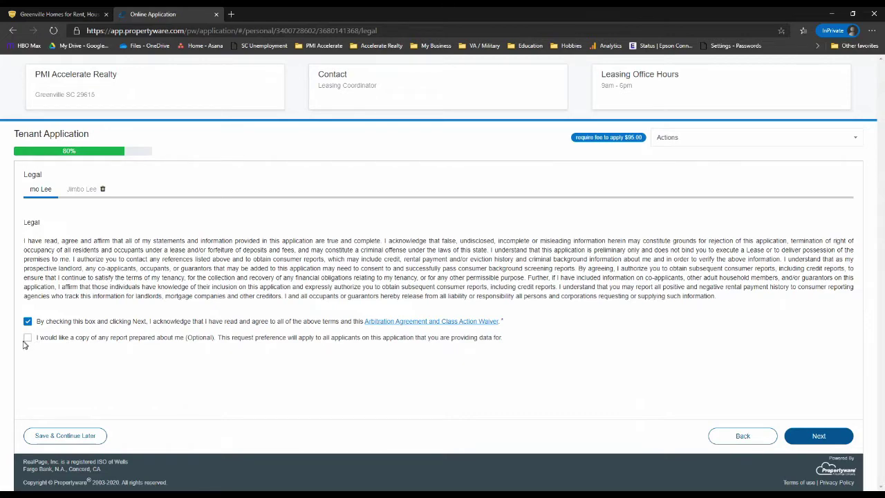
{"action": "left_click", "coordinate": [27, 338]}
{"action": "left_click", "coordinate": [817, 437]}
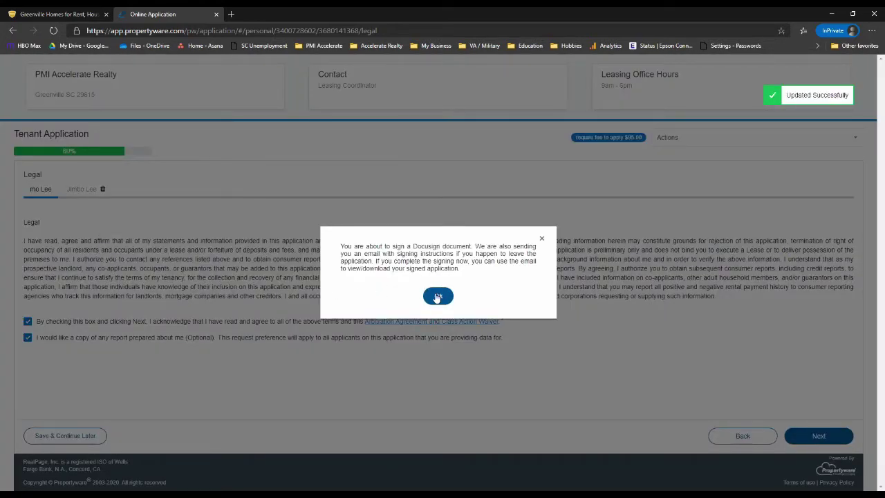
{"action": "left_click", "coordinate": [436, 296]}
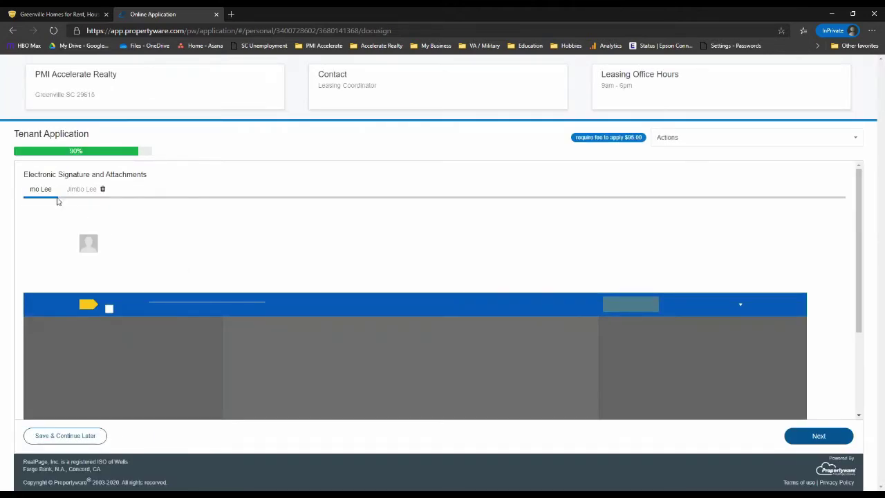
Consent to electronic records and signatures and jump to the first required field.
{"action": "left_click", "coordinate": [109, 309]}
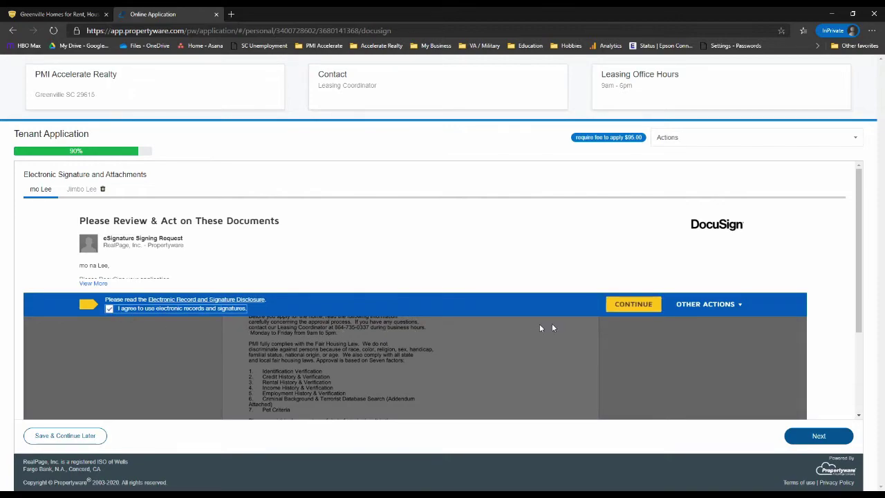
{"action": "left_click", "coordinate": [621, 309]}
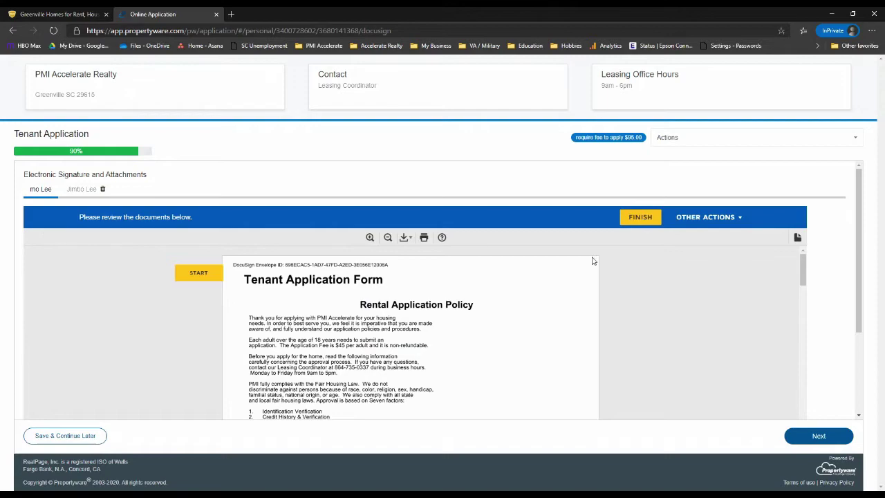
{"action": "left_click", "coordinate": [195, 276]}
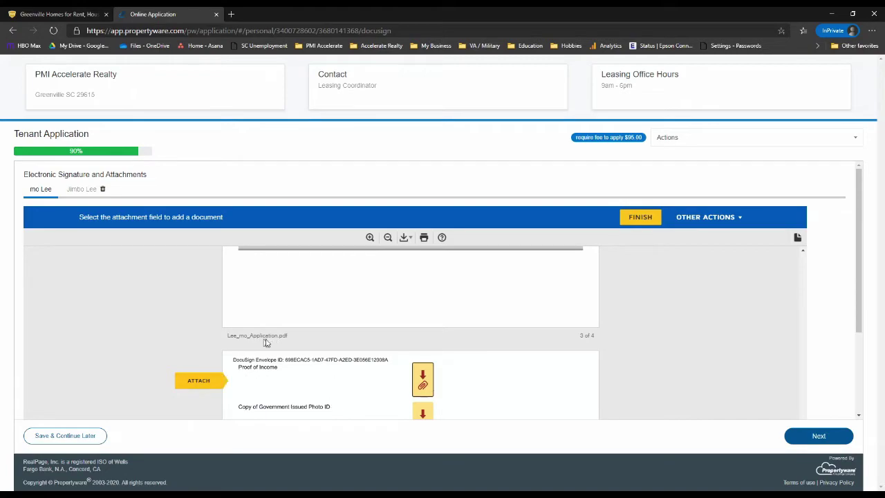
Attach Pay stubs 1.pdf and Pay stubs 2.pdf as the Proof of Income document.
{"action": "left_click", "coordinate": [424, 380]}
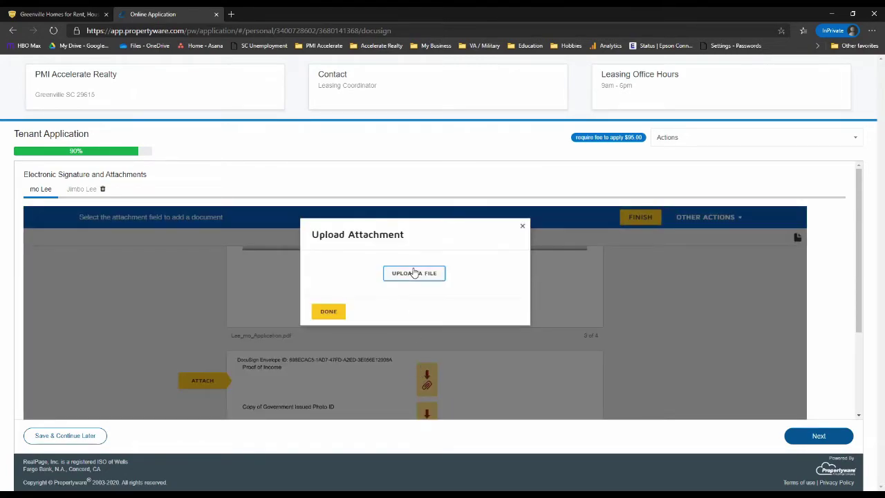
{"action": "left_click", "coordinate": [413, 272]}
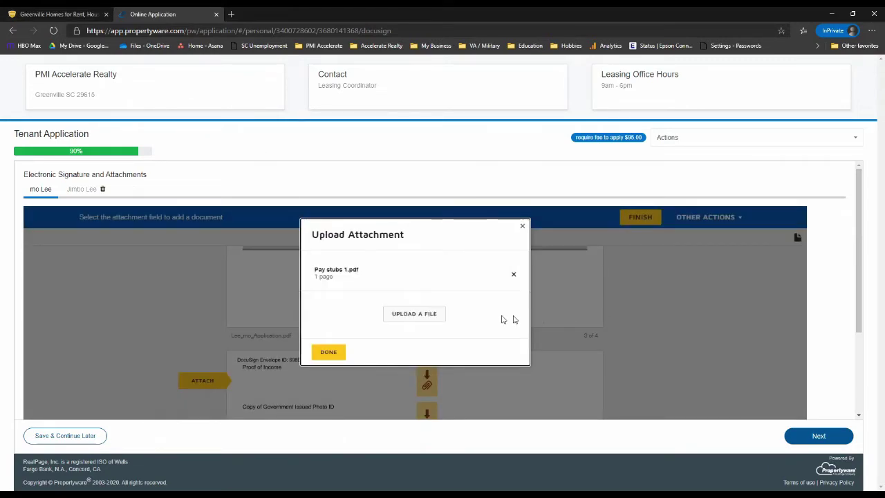
{"action": "left_click", "coordinate": [421, 317]}
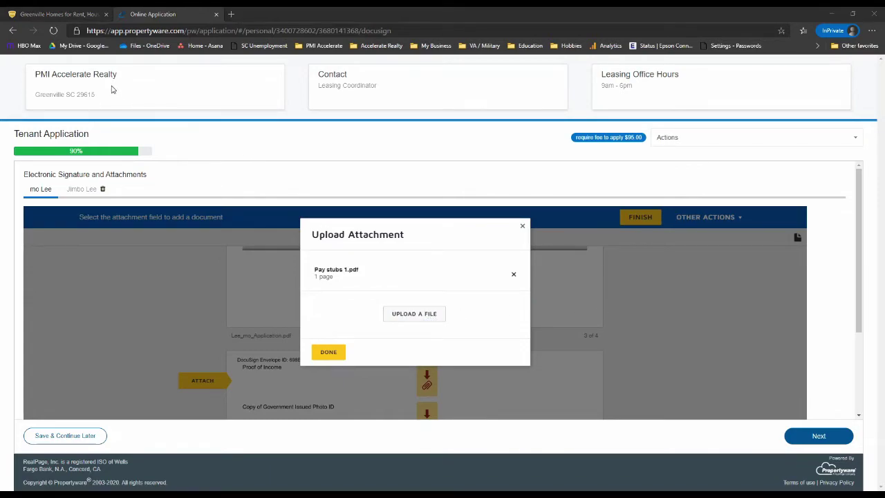
{"action": "key", "text": "Return"}
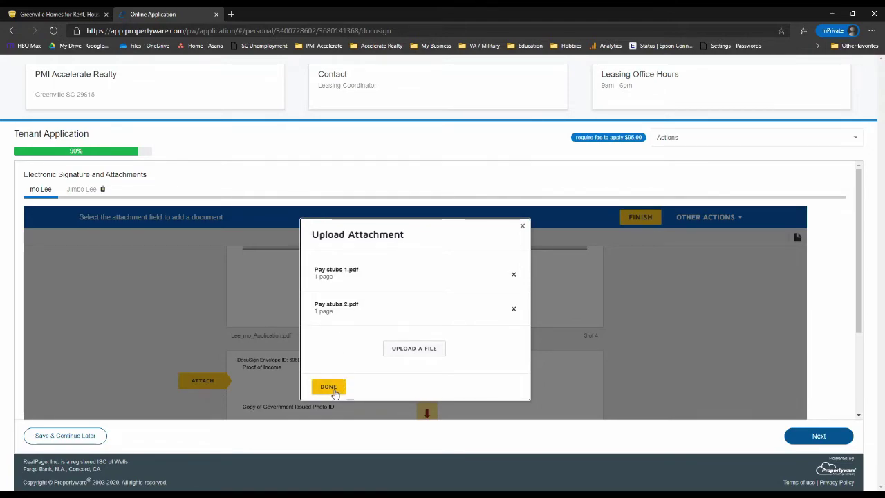
{"action": "left_click", "coordinate": [330, 387]}
{"action": "scroll", "coordinate": [541, 379], "scroll_direction": "down", "scroll_amount": 2}
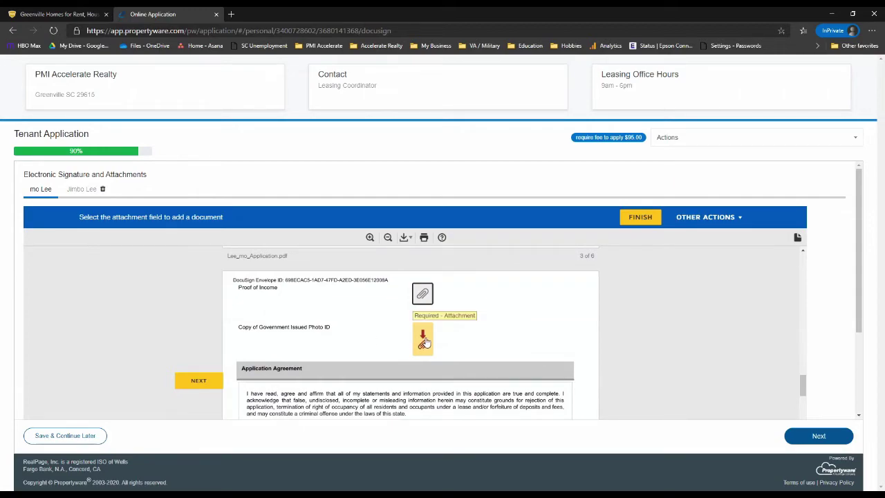
Attach Pay stubs 1.pdf as the Copy of Government Issued Photo ID, then go to Sign Here.
{"action": "left_click", "coordinate": [423, 340]}
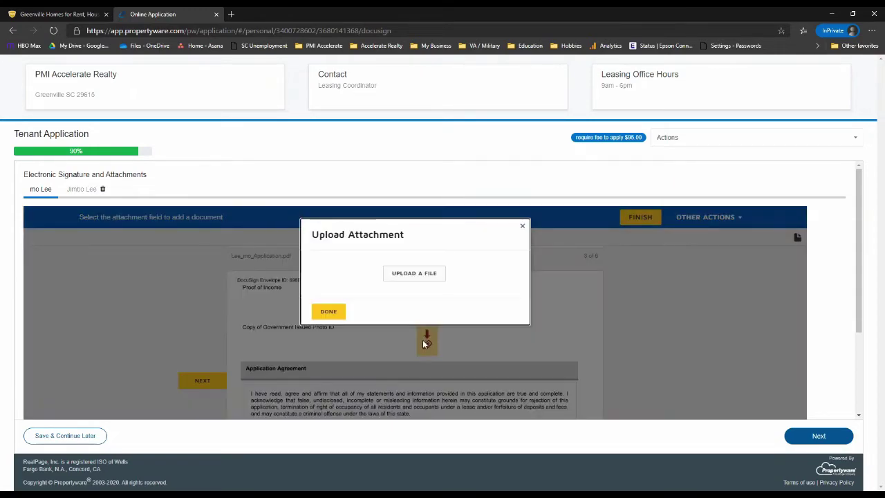
{"action": "left_click", "coordinate": [419, 277]}
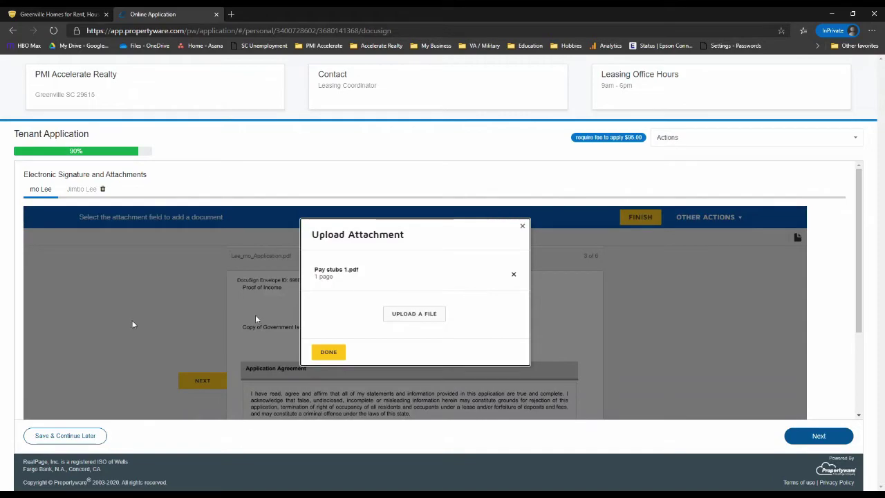
{"action": "left_click", "coordinate": [329, 352]}
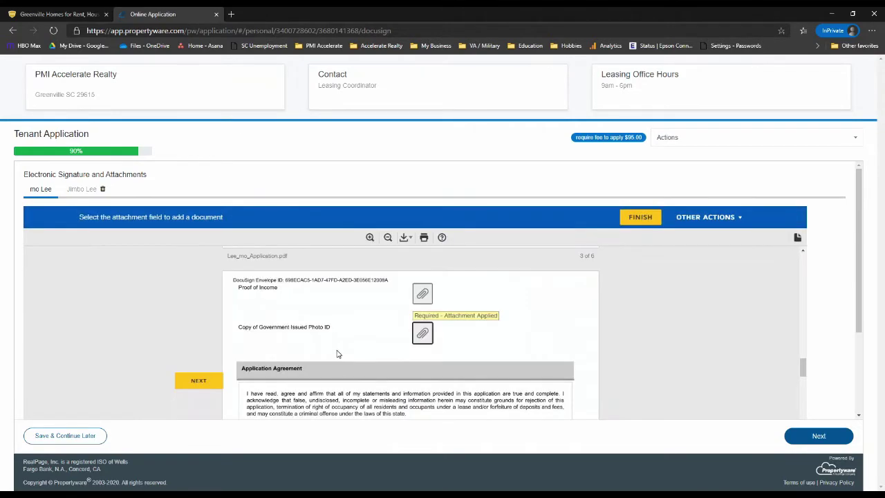
{"action": "scroll", "coordinate": [358, 338], "scroll_direction": "down", "scroll_amount": 5}
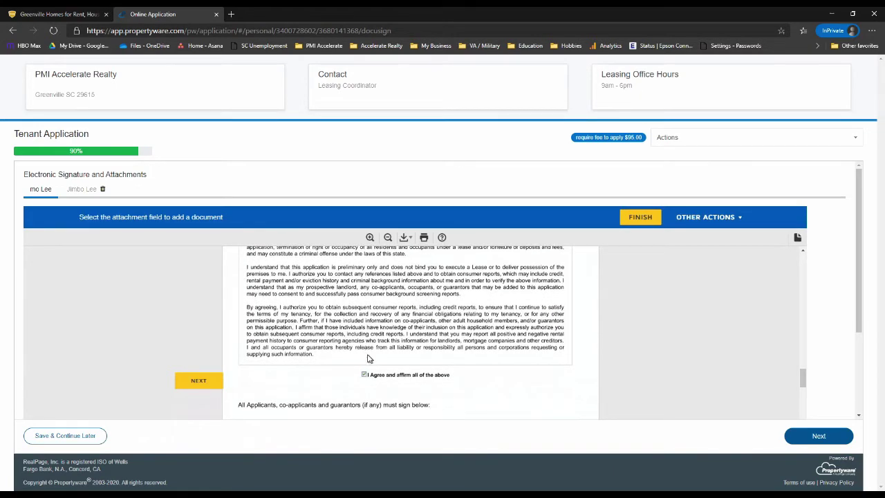
{"action": "scroll", "coordinate": [368, 356], "scroll_direction": "down", "scroll_amount": 1}
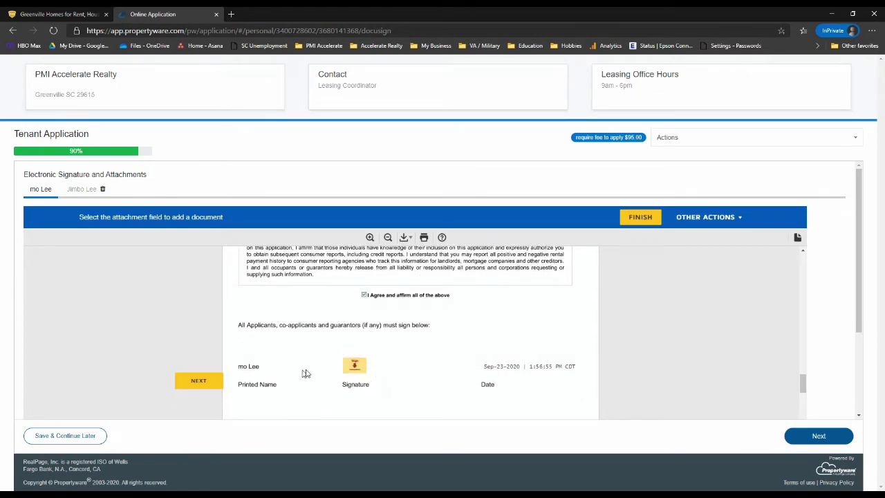
{"action": "left_click", "coordinate": [356, 366]}
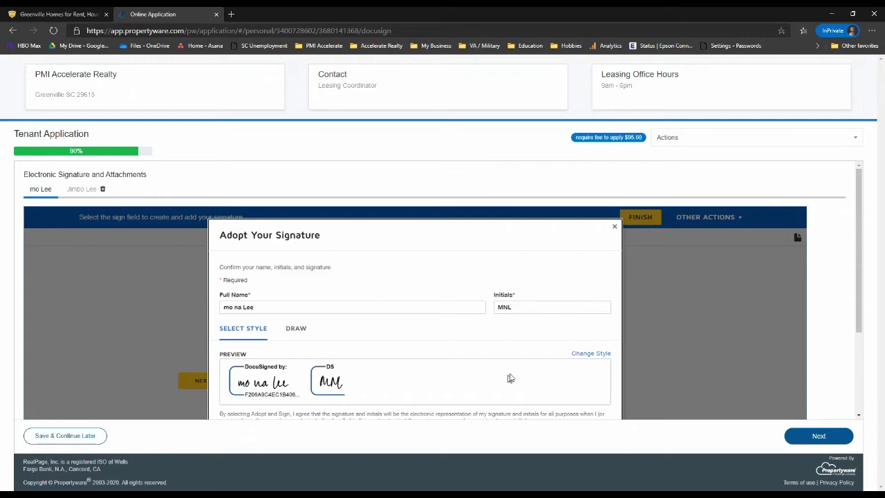
Adopt and apply the signature, scroll to the end of the 7-page document, and finish.
{"action": "scroll", "coordinate": [530, 353], "scroll_direction": "down", "scroll_amount": 1}
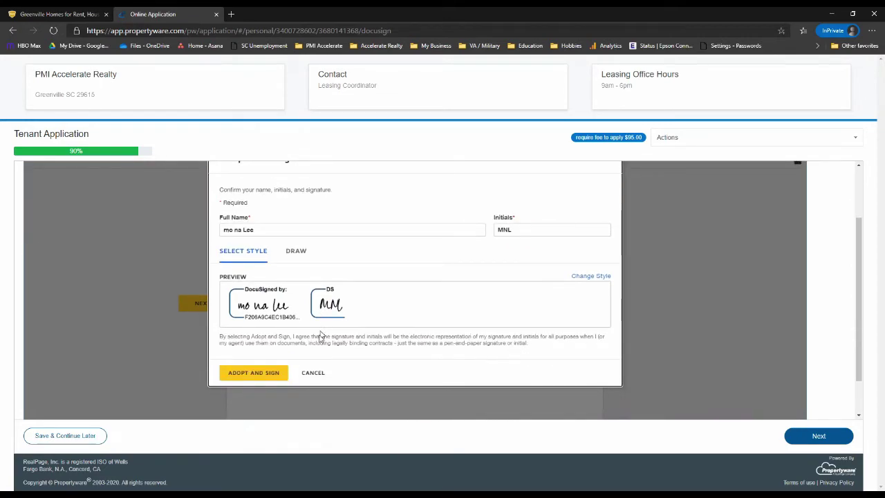
{"action": "left_click", "coordinate": [254, 372]}
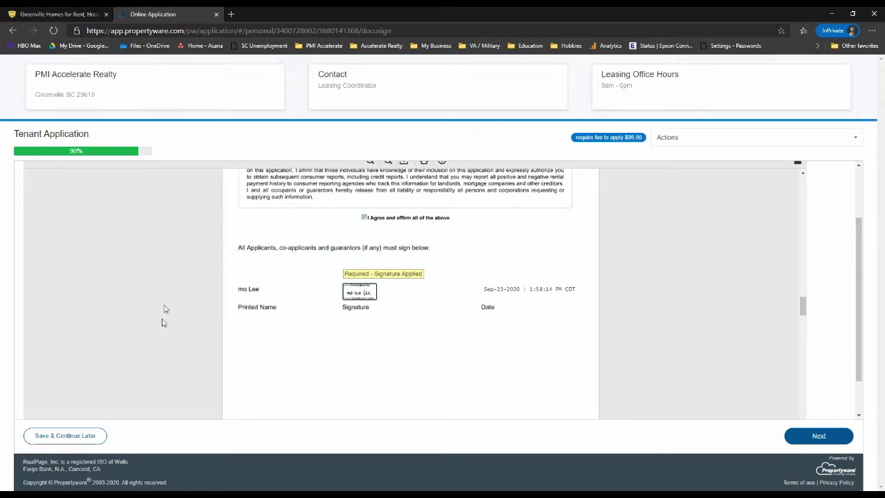
{"action": "scroll", "coordinate": [715, 389], "scroll_direction": "down", "scroll_amount": 5}
{"action": "scroll", "coordinate": [714, 389], "scroll_direction": "down", "scroll_amount": 10}
{"action": "scroll", "coordinate": [700, 378], "scroll_direction": "down", "scroll_amount": 3}
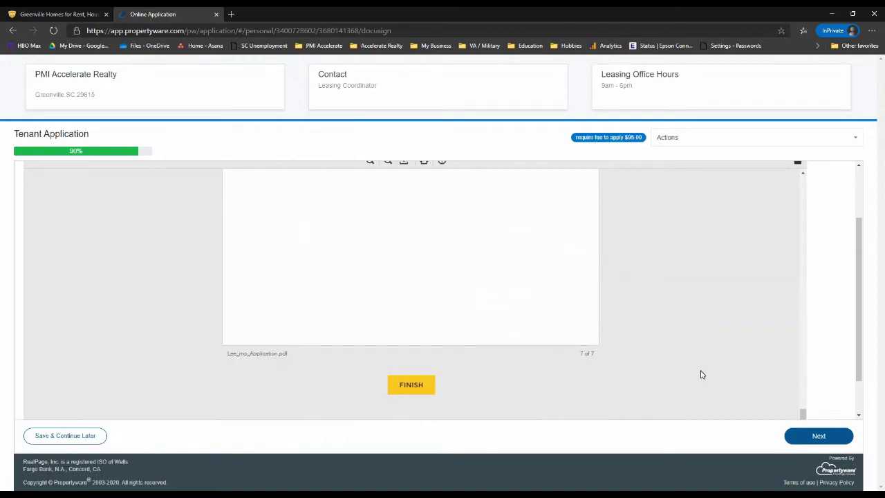
{"action": "left_click", "coordinate": [412, 386]}
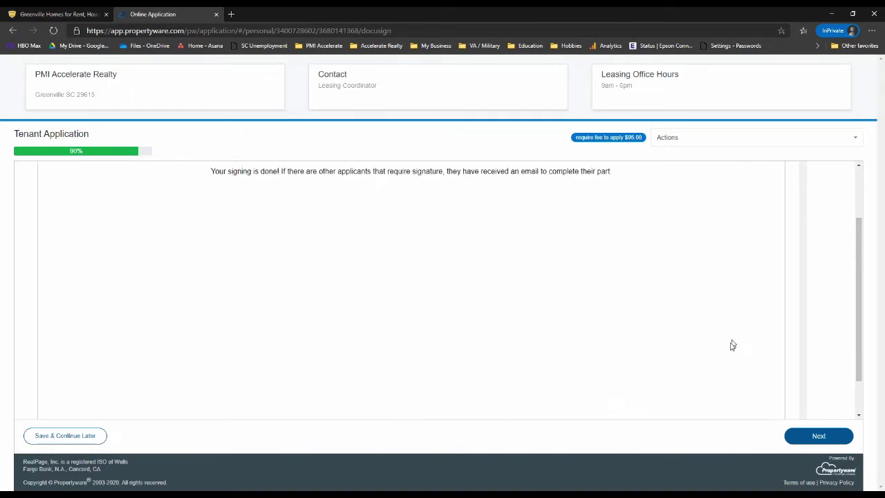
Check the co-applicant's signature tab showing N/A, then continue to the Application Fee page.
{"action": "scroll", "coordinate": [728, 339], "scroll_direction": "up", "scroll_amount": 1}
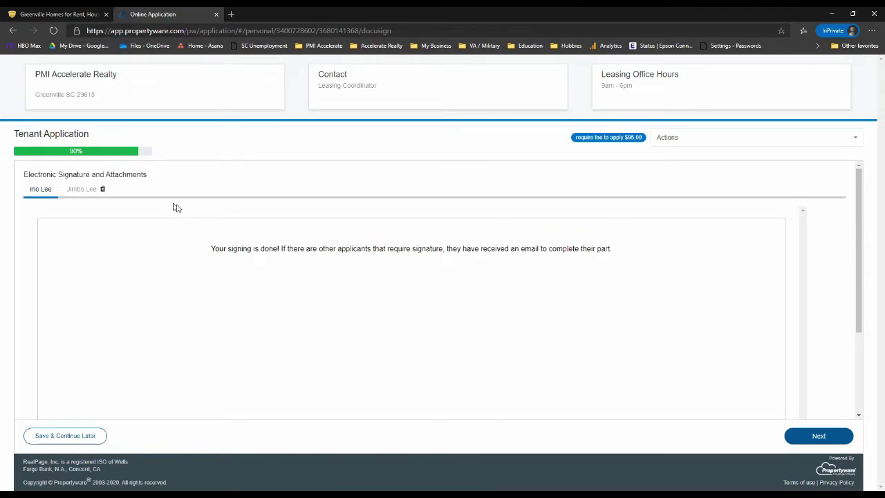
{"action": "left_click", "coordinate": [83, 191]}
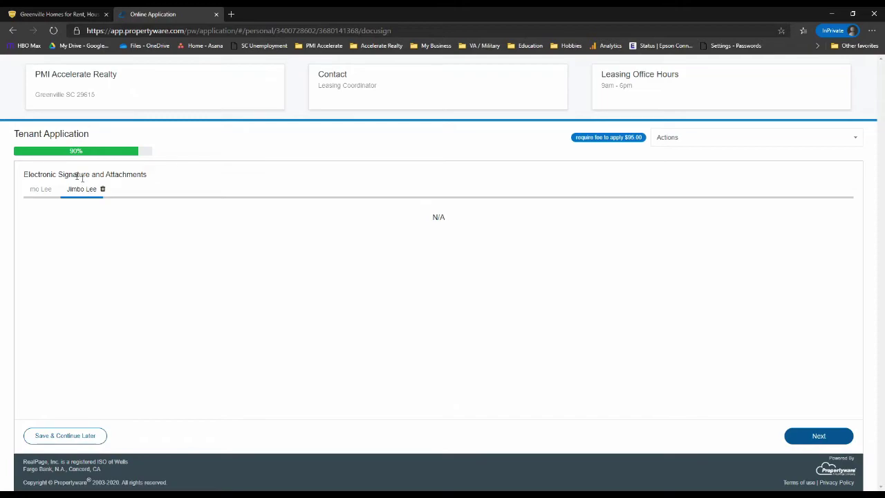
{"action": "left_click", "coordinate": [806, 441]}
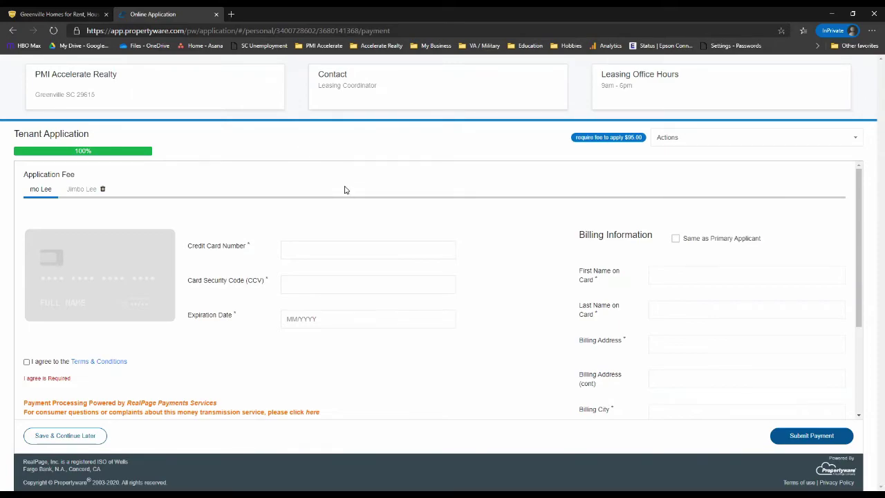
Accept the Terms & Conditions on the $95.00 application fee payment page.
{"action": "left_click", "coordinate": [482, 247]}
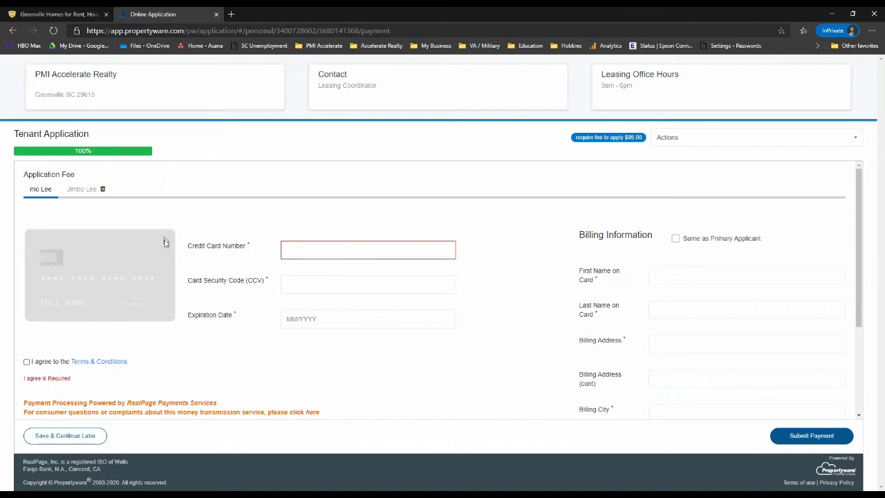
{"action": "scroll", "coordinate": [210, 283], "scroll_direction": "down", "scroll_amount": 1}
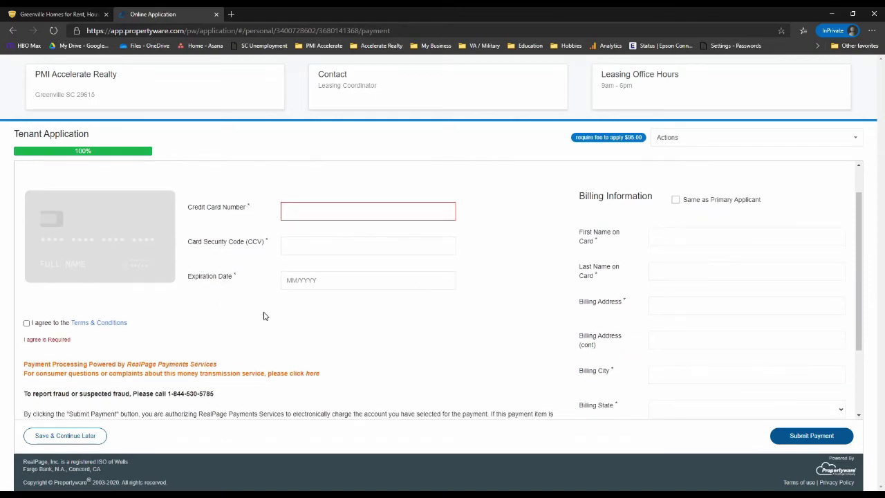
{"action": "left_click", "coordinate": [26, 323]}
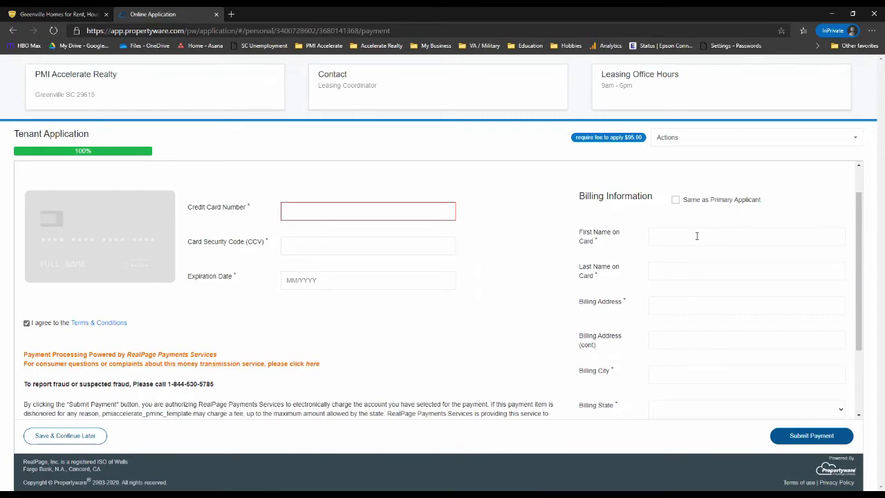
Fill the billing information by ticking 'Same as Primary Applicant'.
{"action": "left_click", "coordinate": [675, 200]}
{"action": "scroll", "coordinate": [499, 307], "scroll_direction": "down", "scroll_amount": 2}
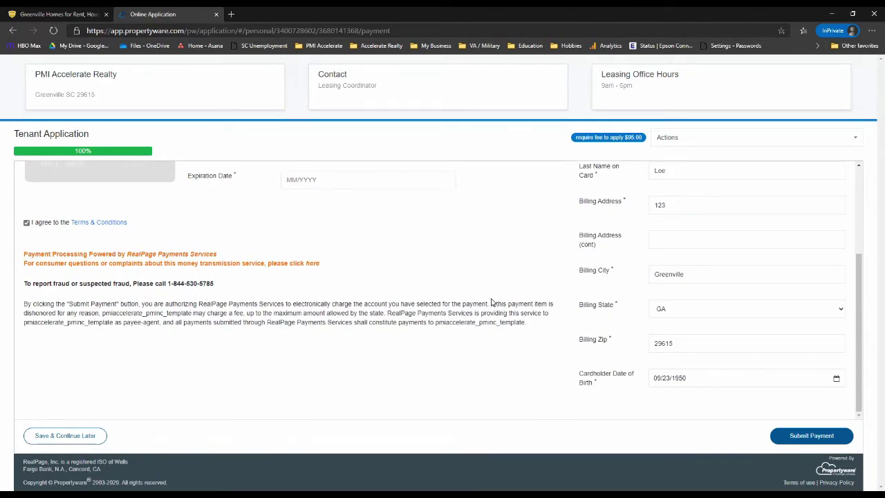
{"action": "scroll", "coordinate": [472, 291], "scroll_direction": "up", "scroll_amount": 3}
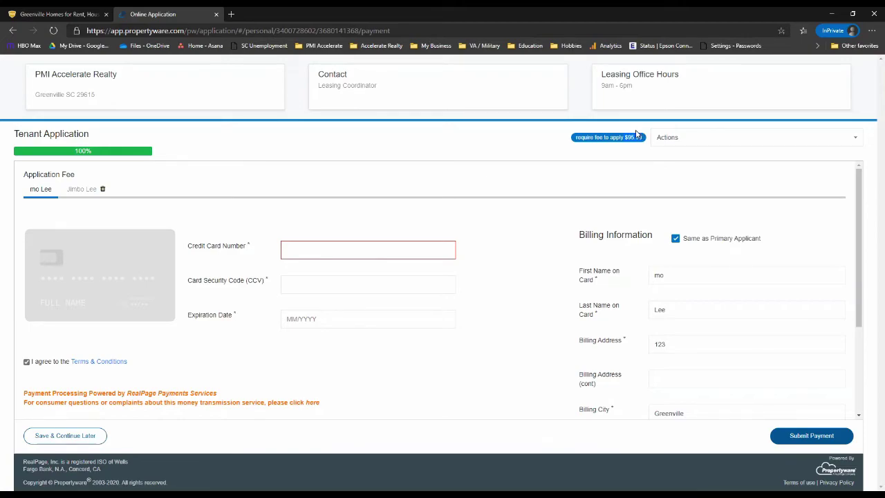
{"action": "scroll", "coordinate": [475, 339], "scroll_direction": "down", "scroll_amount": 2}
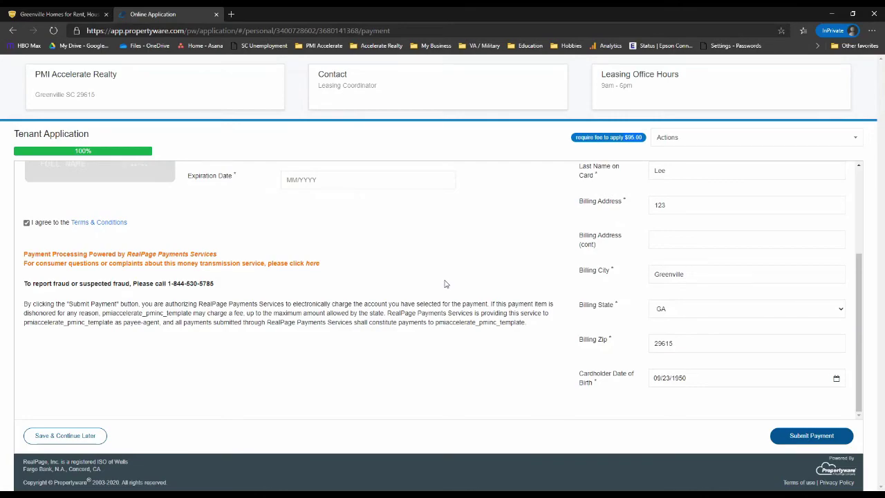
{"action": "scroll", "coordinate": [445, 284], "scroll_direction": "up", "scroll_amount": 1}
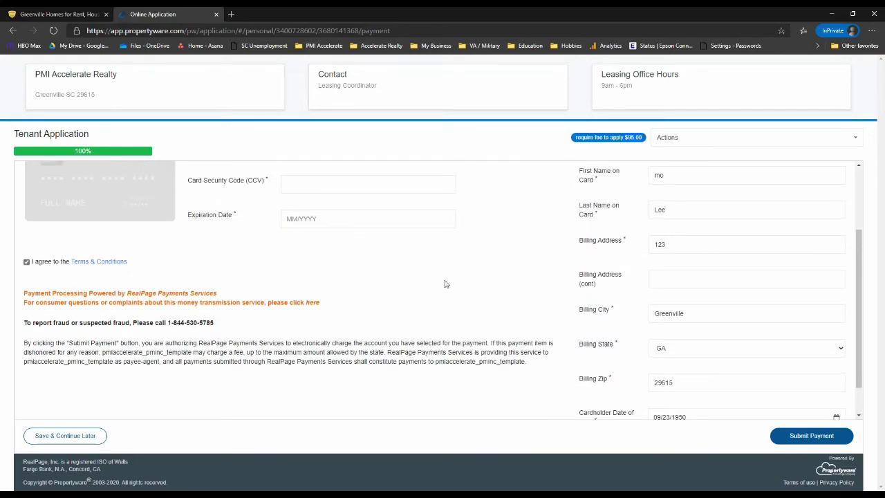